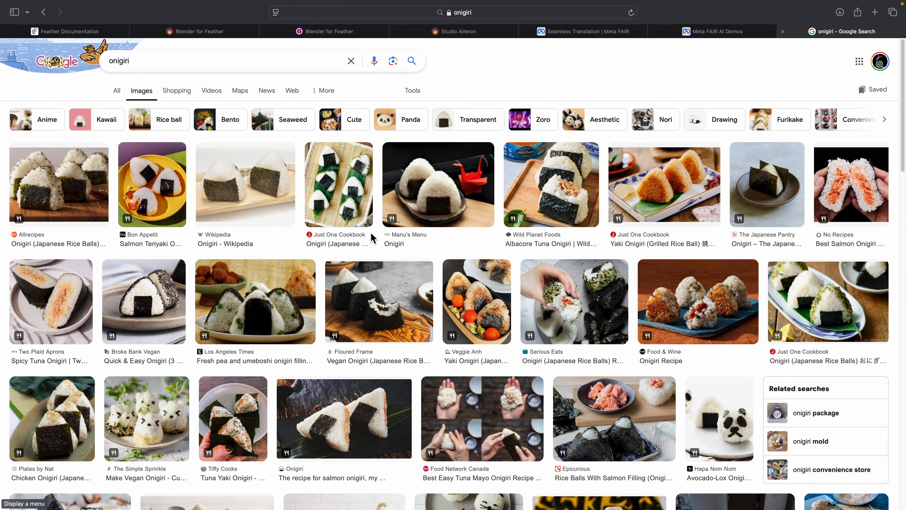
Browse the onigiri image results for references of rice ball shapes and seaweed wrapping
scroll(434, 195, down, 4)
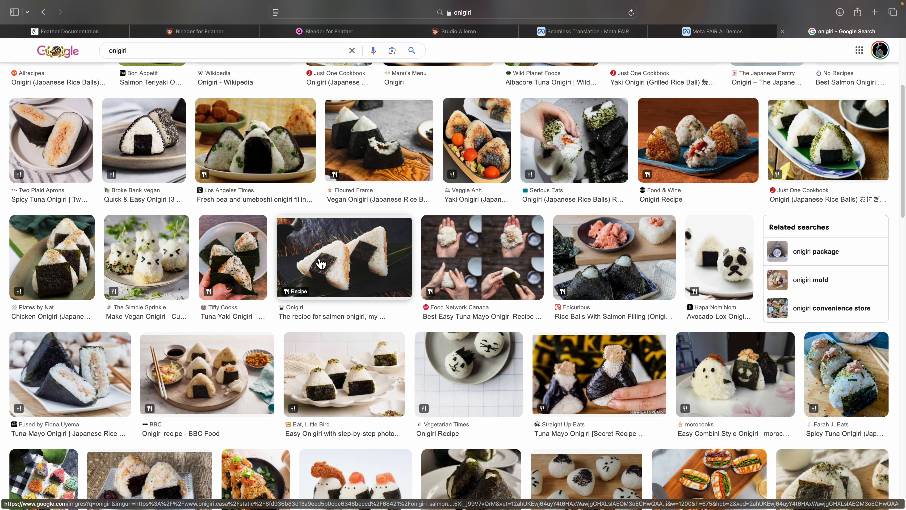
scroll(342, 264, down, 1)
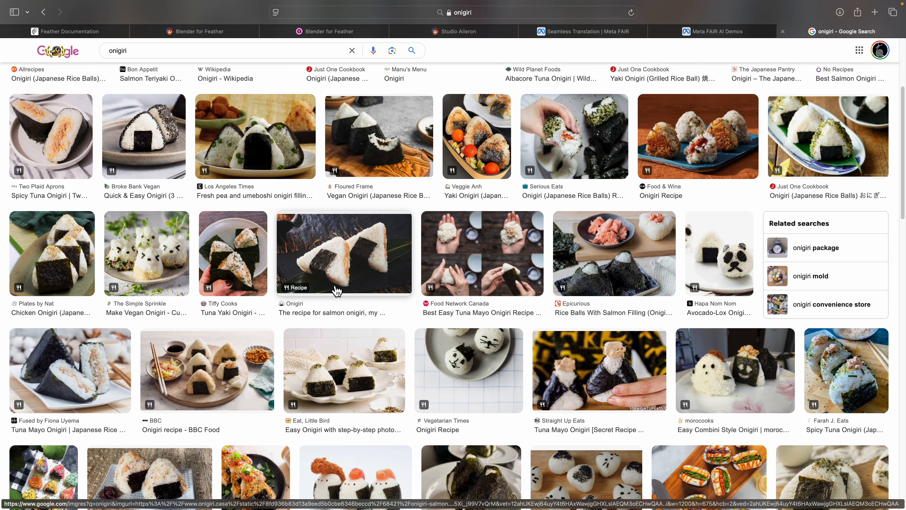
scroll(392, 339, down, 3)
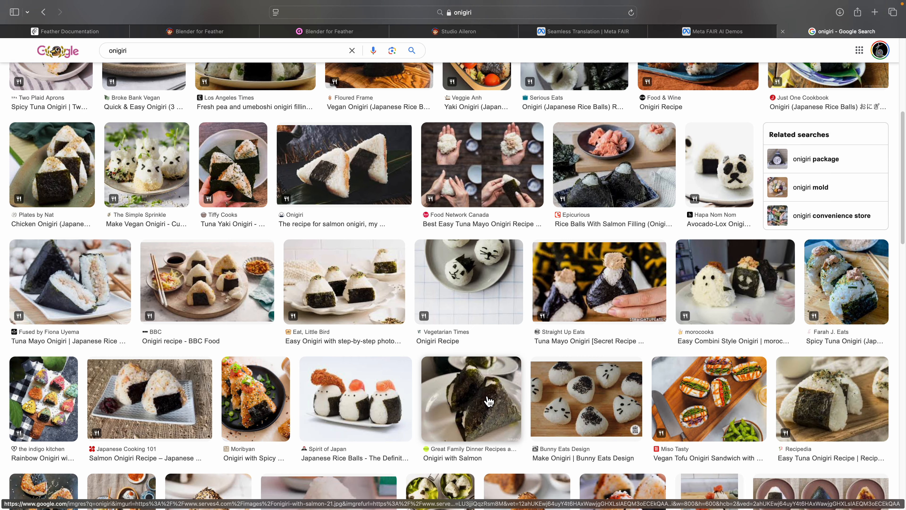
scroll(489, 402, down, 1)
scroll(474, 405, down, 3)
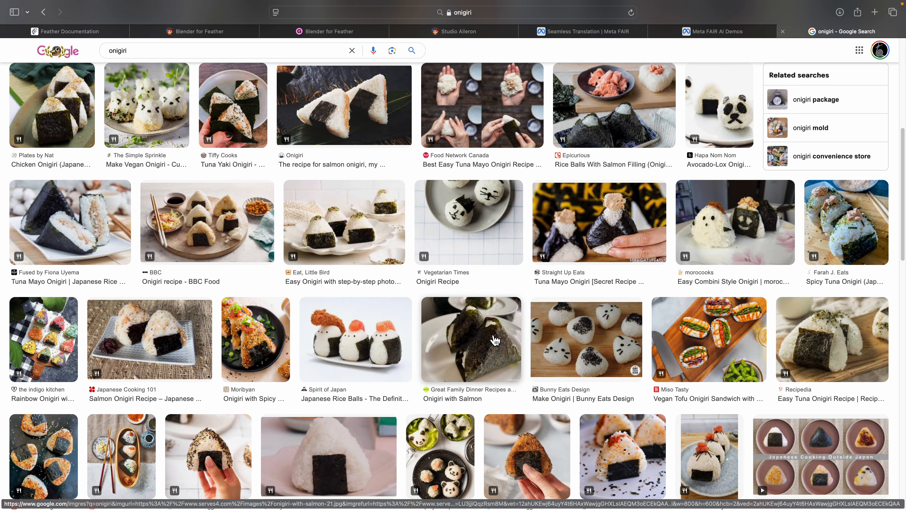
scroll(492, 342, up, 3)
scroll(496, 375, up, 1)
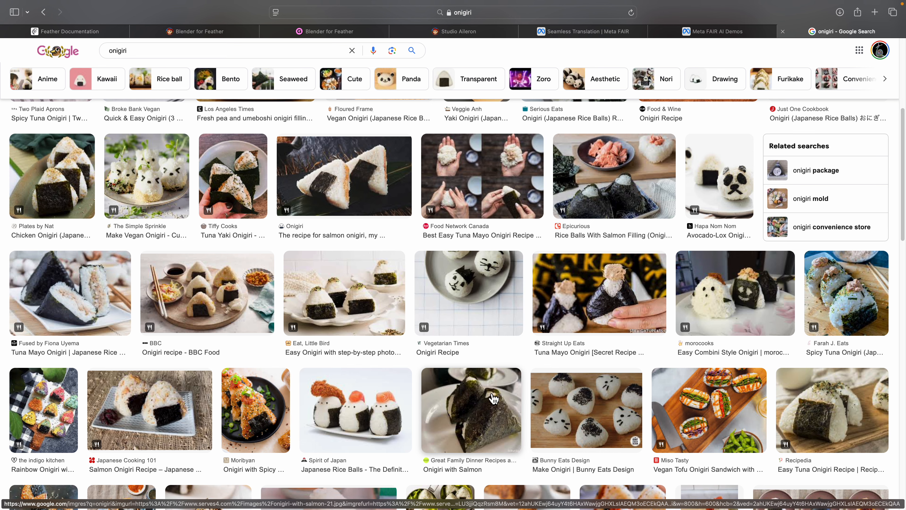
scroll(493, 397, down, 1)
Switch to Blender and set the 3D viewport to solid shading with overlays shown
key(ctrl+Left)
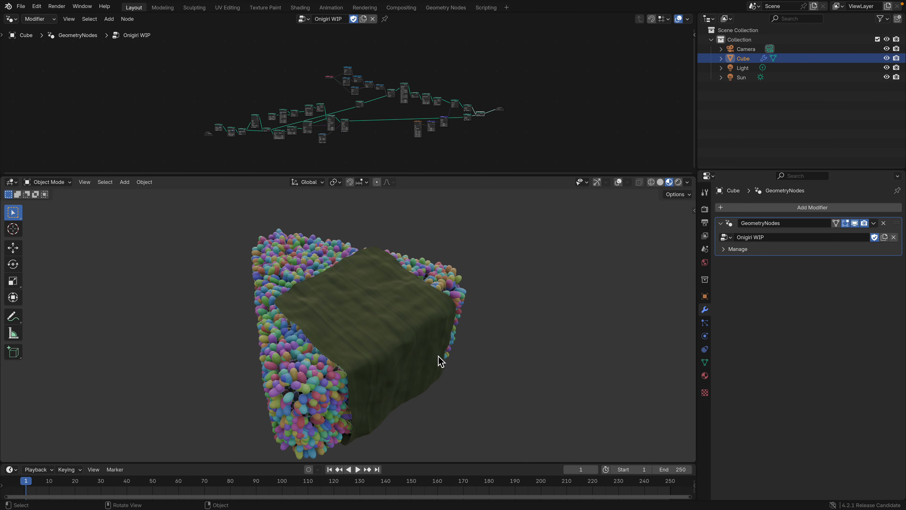
click(660, 182)
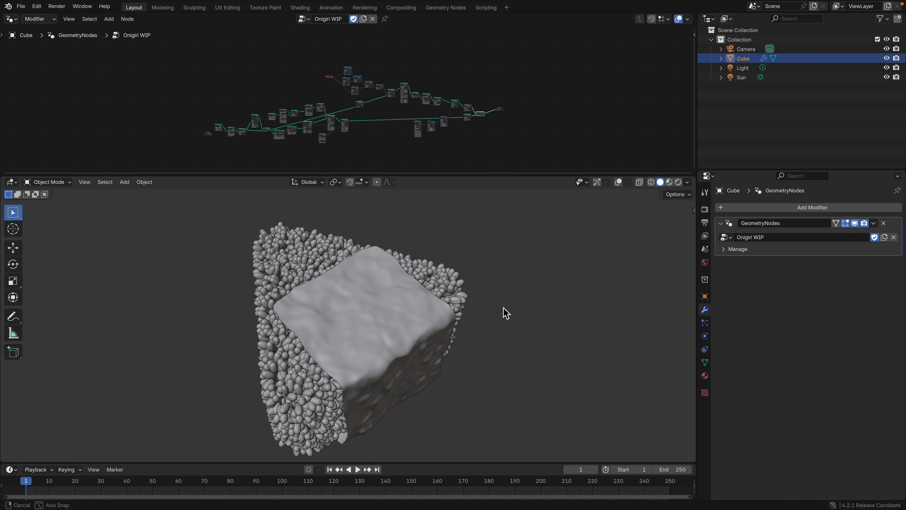
click(618, 182)
middle_drag(484, 277, 497, 178)
Enlarge the node editor and spread out the Set Material, Join Geometry and Group Output nodes at the end of the tree
drag(498, 175, 514, 298)
scroll(459, 185, up, 3)
scroll(368, 199, up, 8)
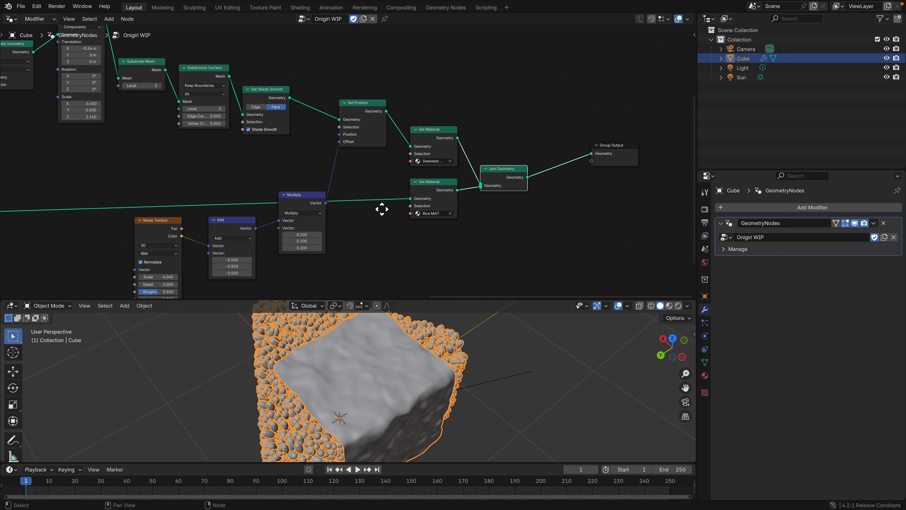
drag(440, 189, 487, 147)
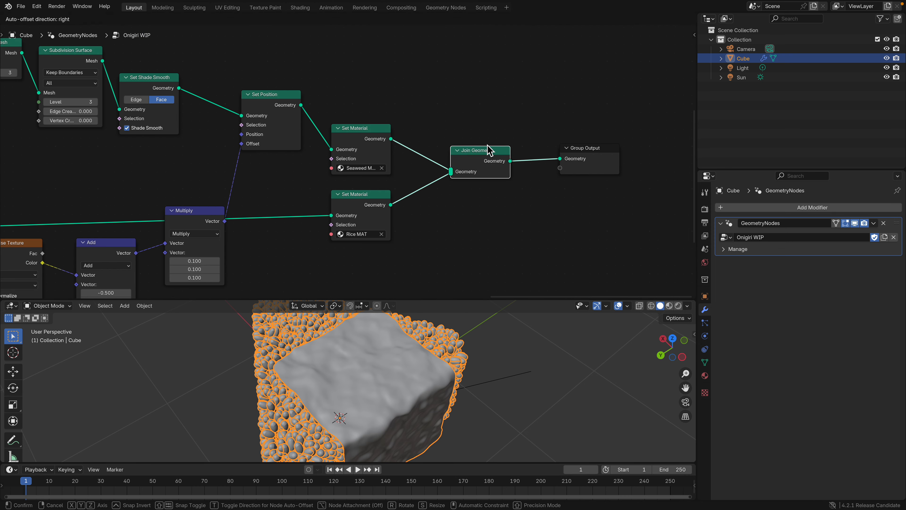
drag(585, 154, 645, 147)
drag(488, 158, 535, 163)
scroll(532, 168, down, 1)
middle_drag(525, 168, 527, 131)
scroll(528, 136, down, 1)
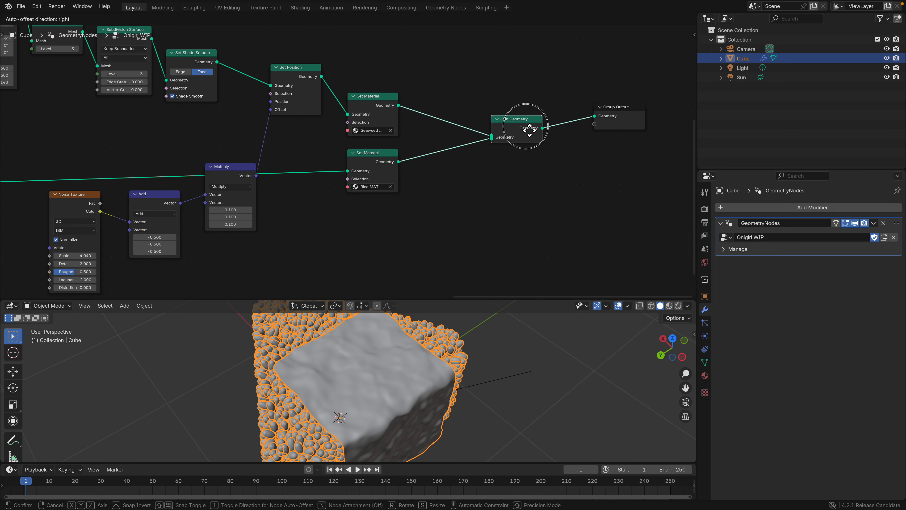
click(371, 159)
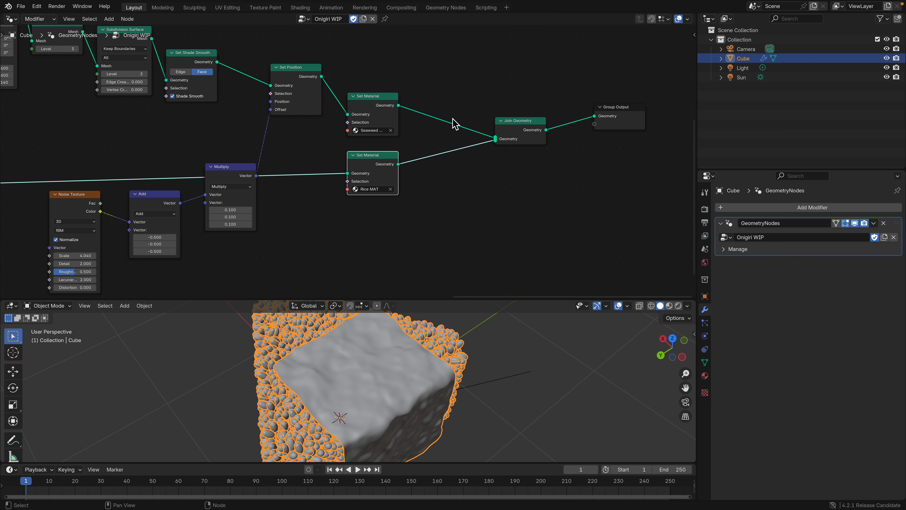
drag(373, 97, 373, 86)
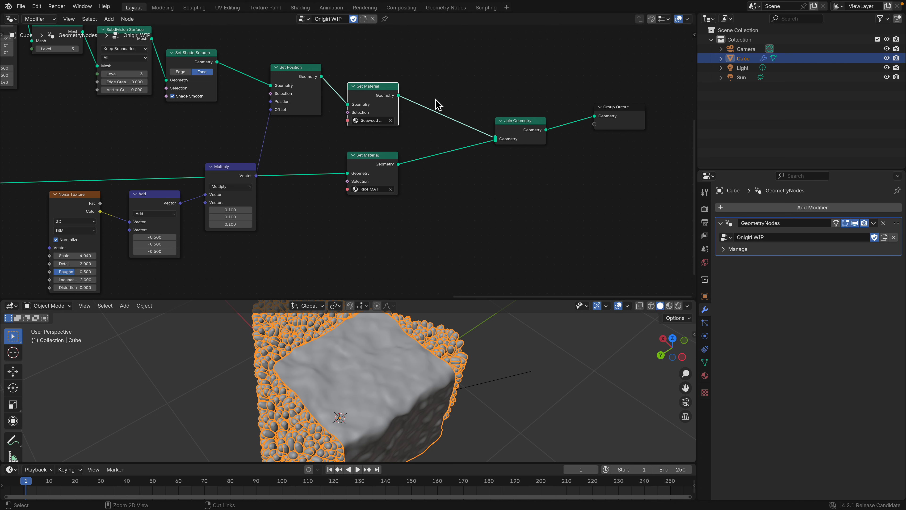
Cut the link from the seaweed Set Material node to the final Join Geometry node
scroll(425, 127, down, 1)
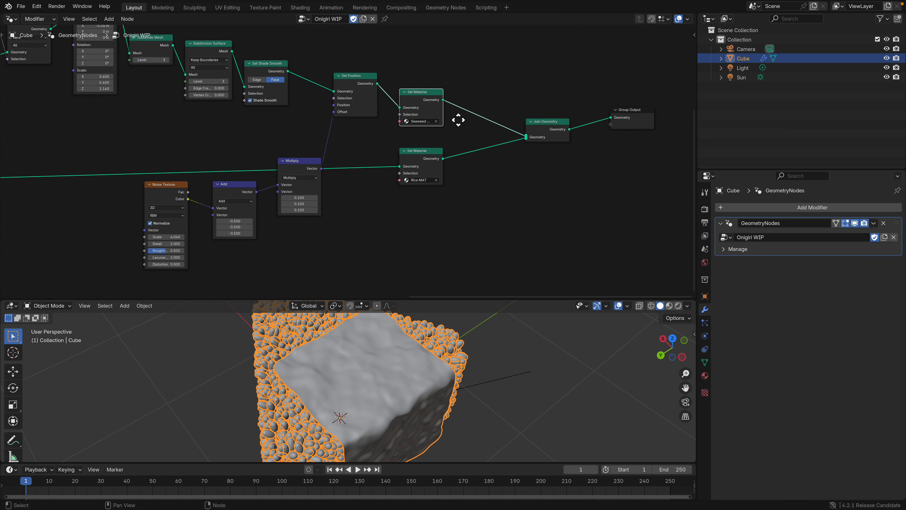
middle_drag(459, 122, 494, 120)
ctrl+right_drag(493, 129, 495, 133)
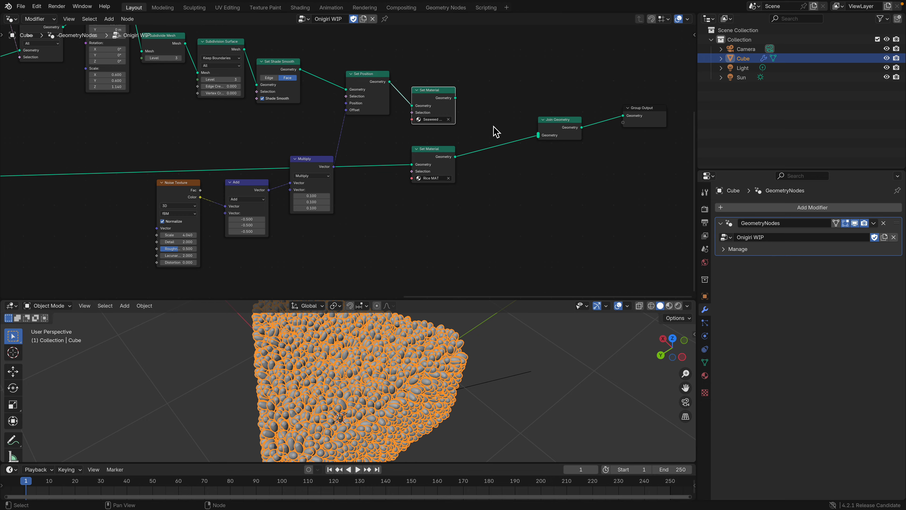
middle_drag(409, 335, 457, 316)
Deselect the cube and enlarge the 3D viewport area
click(463, 352)
drag(458, 300, 456, 253)
middle_drag(456, 261, 371, 378)
Move the Group Input and Curve Circle nodes away from the Fillet Curve node at the start of the tree
scroll(390, 336, down, 3)
scroll(313, 200, down, 3)
middle_drag(264, 177, 501, 107)
middle_drag(205, 123, 432, 120)
middle_drag(220, 125, 415, 131)
scroll(339, 136, up, 7)
middle_drag(225, 133, 302, 140)
scroll(301, 140, up, 3)
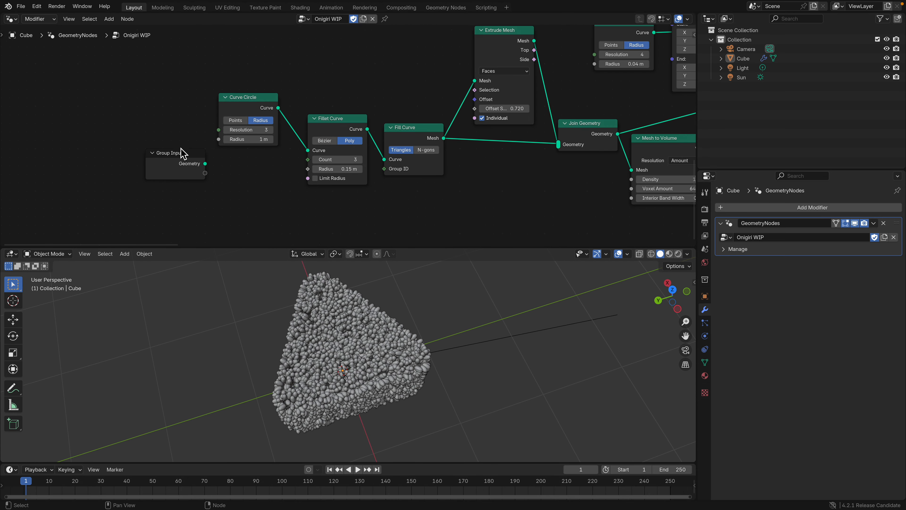
drag(181, 152, 165, 145)
scroll(165, 145, up, 2)
mouse_move(237, 99)
mouse_down()
mouse_move(236, 89)
mouse_move(224, 91)
mouse_up()
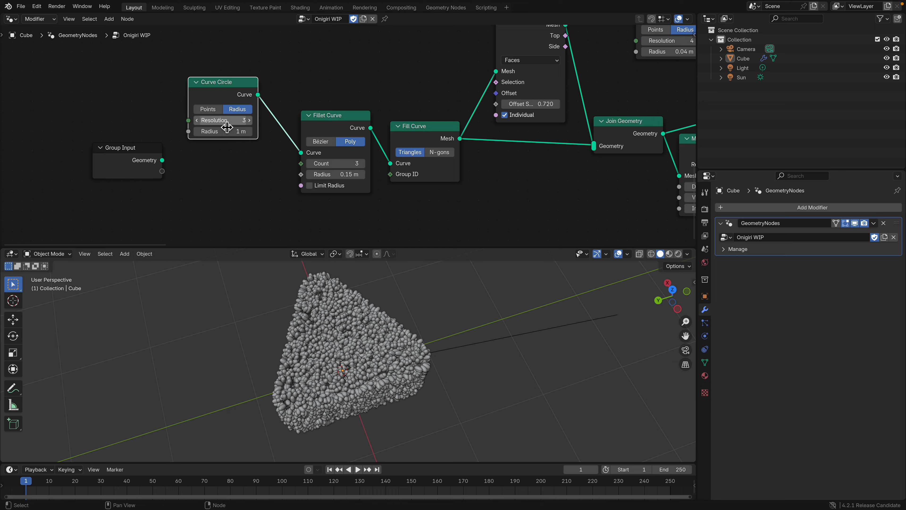
Raise the resolution of the first Curve Circle node to 8
click(250, 123)
middle_drag(387, 333, 424, 321)
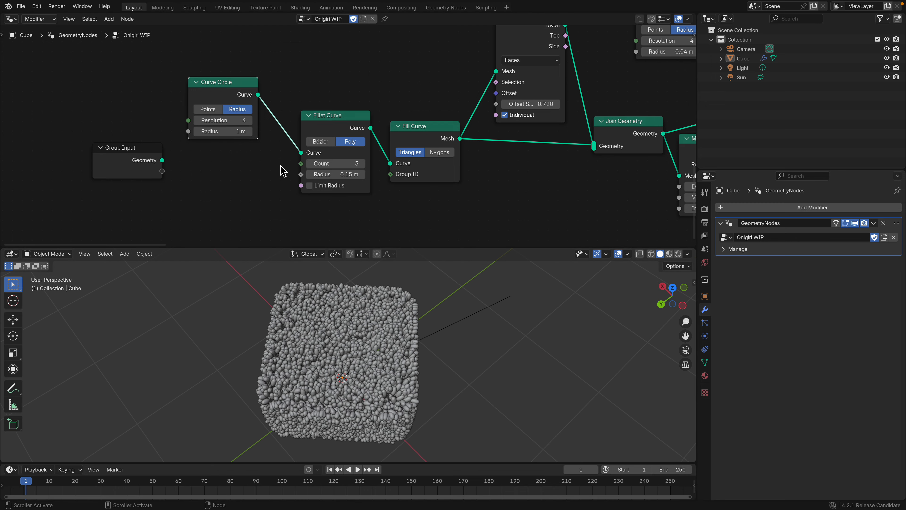
click(250, 120)
click(249, 121)
click(249, 120)
click(250, 121)
middle_drag(378, 304, 361, 239)
Increase the Extrude Mesh node's offset scale to 4.920 and inspect the taller rice shape
scroll(354, 186, down, 2)
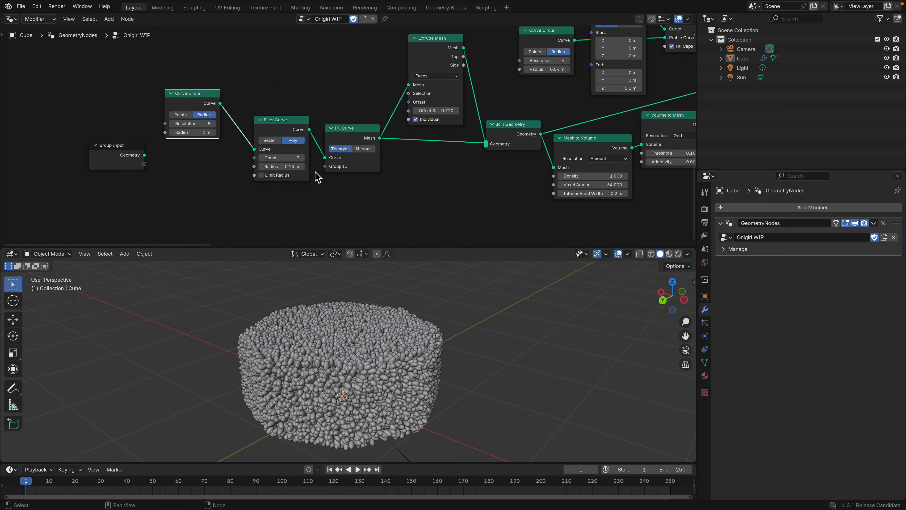
middle_drag(376, 147, 325, 161)
drag(397, 125, 405, 160)
scroll(454, 305, down, 6)
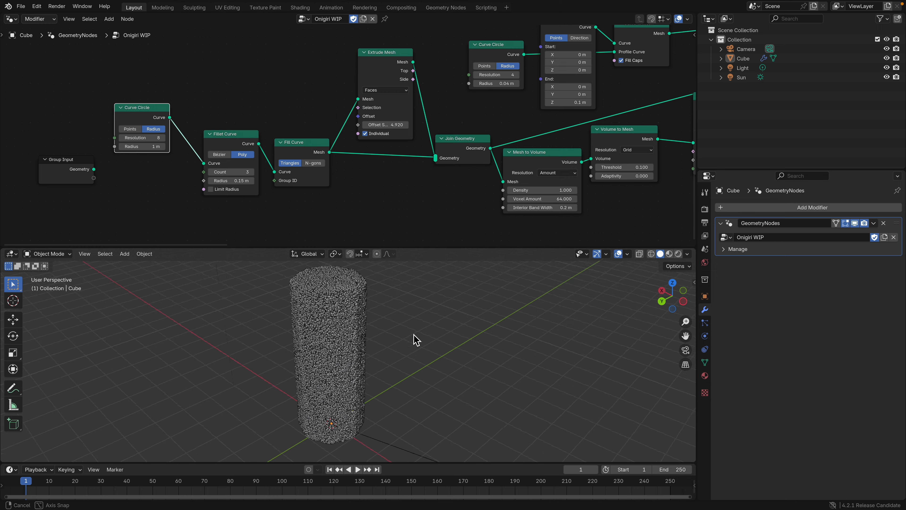
middle_drag(342, 313, 391, 326)
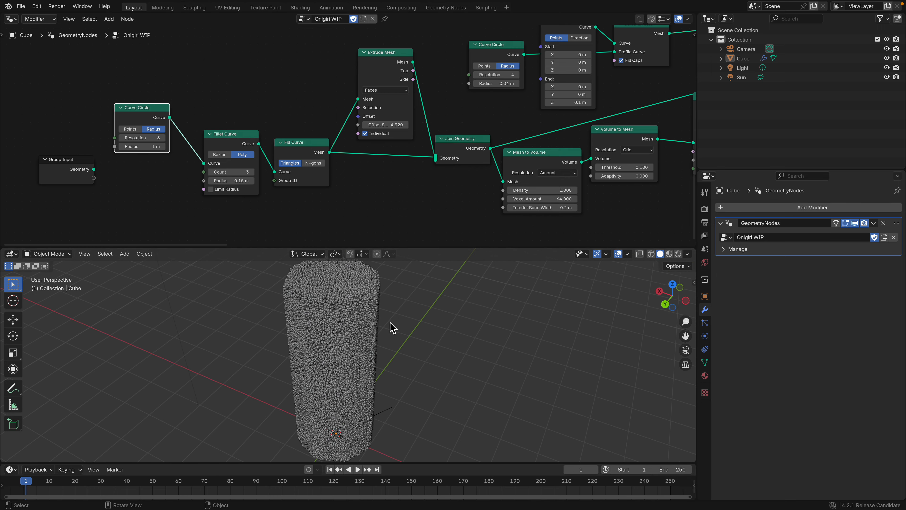
scroll(395, 326, up, 2)
scroll(394, 327, down, 2)
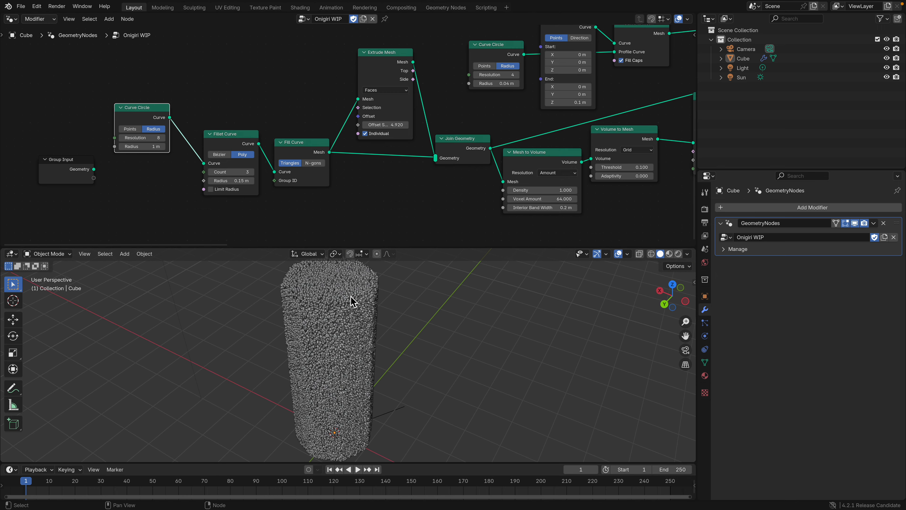
Set the first Curve Circle's resolution to 3 and the Extrude Mesh offset scale to 0.880
middle_drag(286, 193, 289, 184)
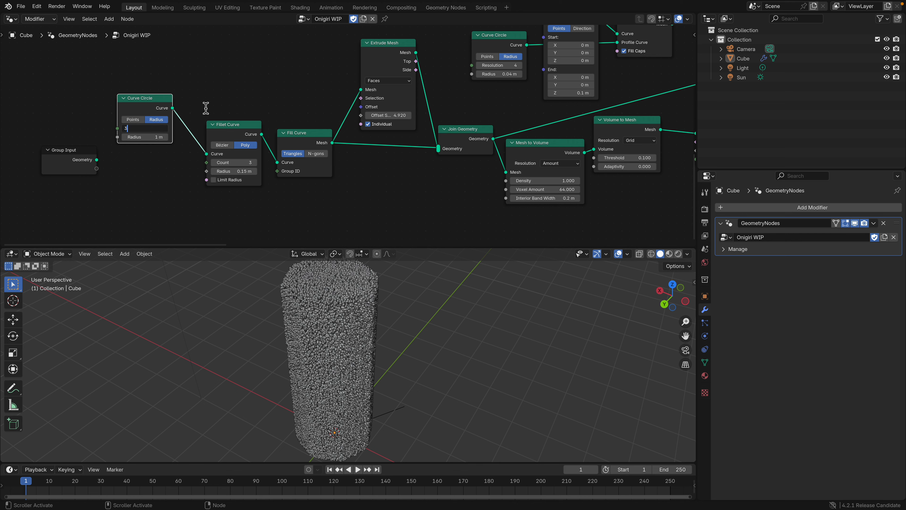
key(Return)
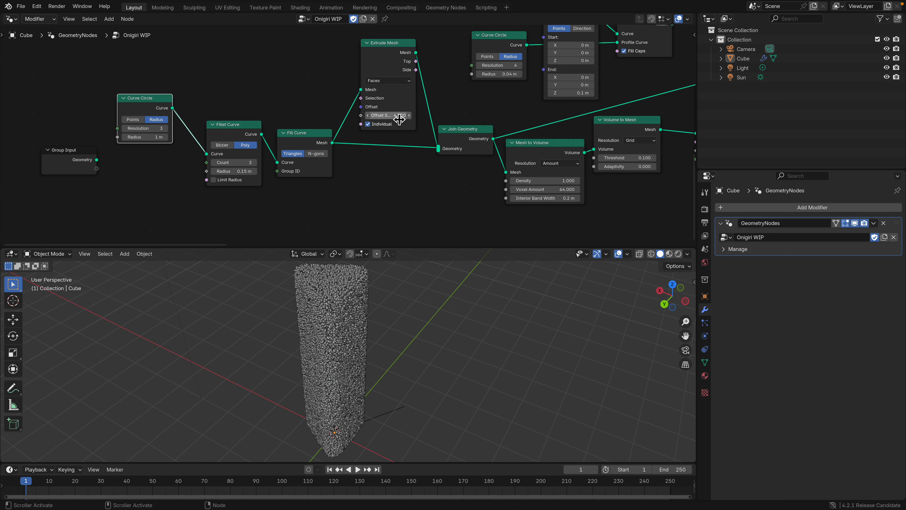
drag(400, 120, 373, 120)
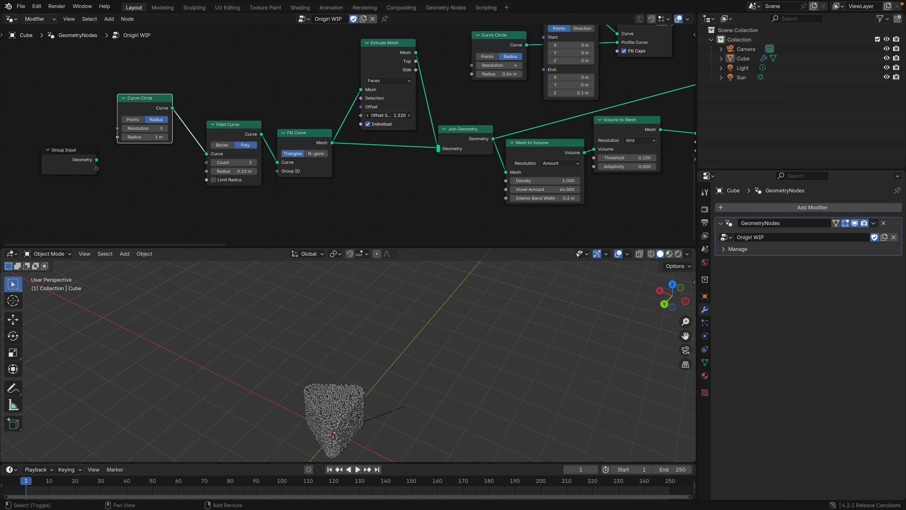
middle_drag(379, 321, 408, 323)
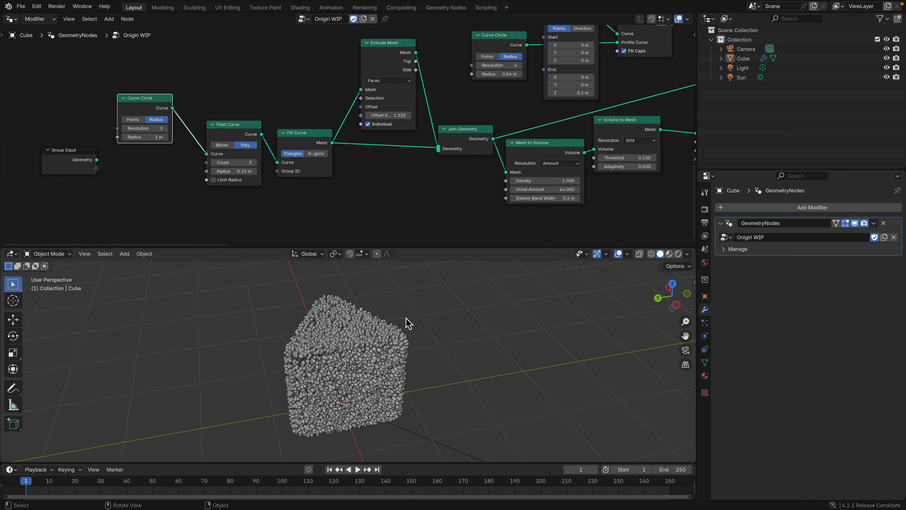
drag(392, 116, 376, 116)
middle_drag(434, 350, 265, 166)
Shift the Curve Circle and Fillet Curve nodes slightly and set the Fillet Curve radius to 0.21 m
scroll(271, 159, up, 1)
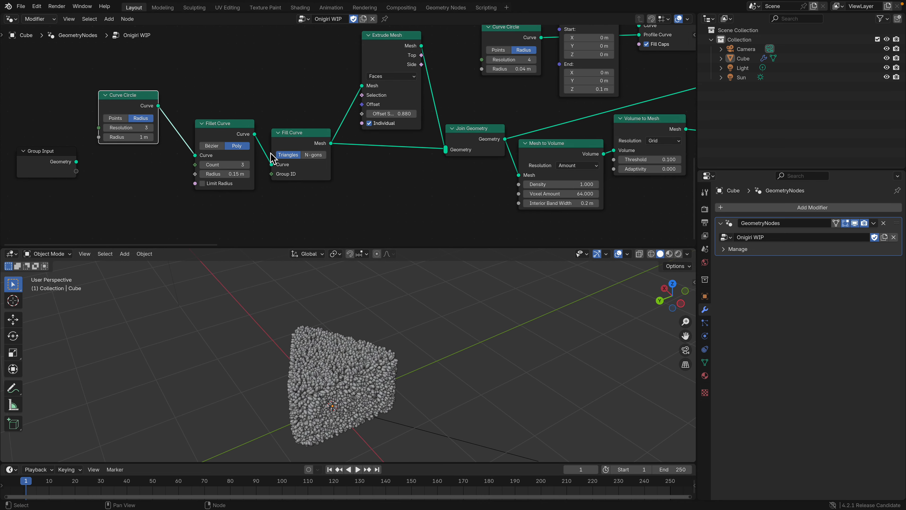
scroll(221, 131, up, 1)
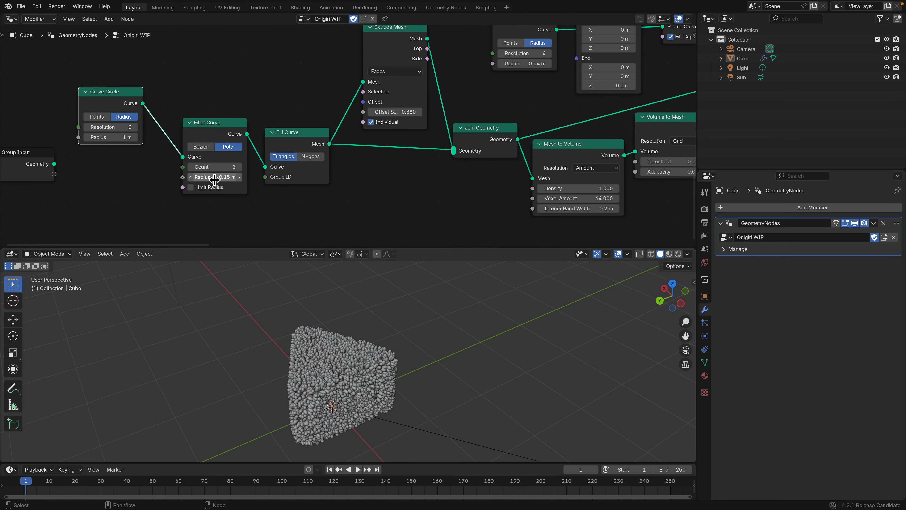
drag(121, 95, 122, 87)
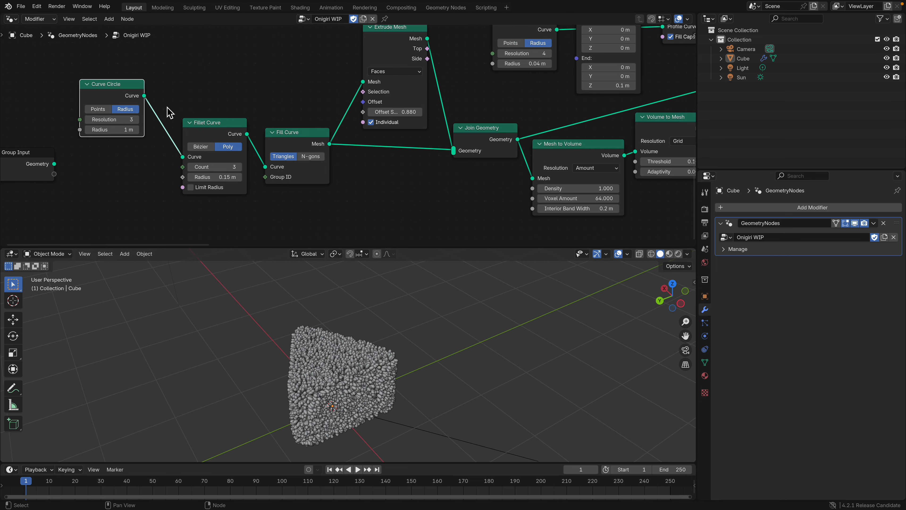
drag(219, 134, 214, 125)
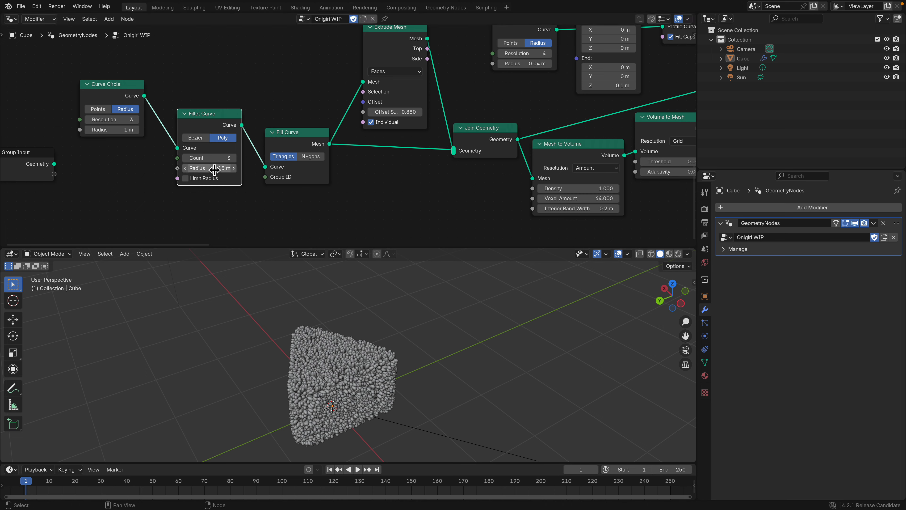
mouse_move(215, 169)
mouse_down()
mouse_move(239, 169)
mouse_move(220, 169)
mouse_up()
mouse_move(342, 332)
middle_down()
mouse_move(321, 353)
mouse_move(331, 321)
middle_up()
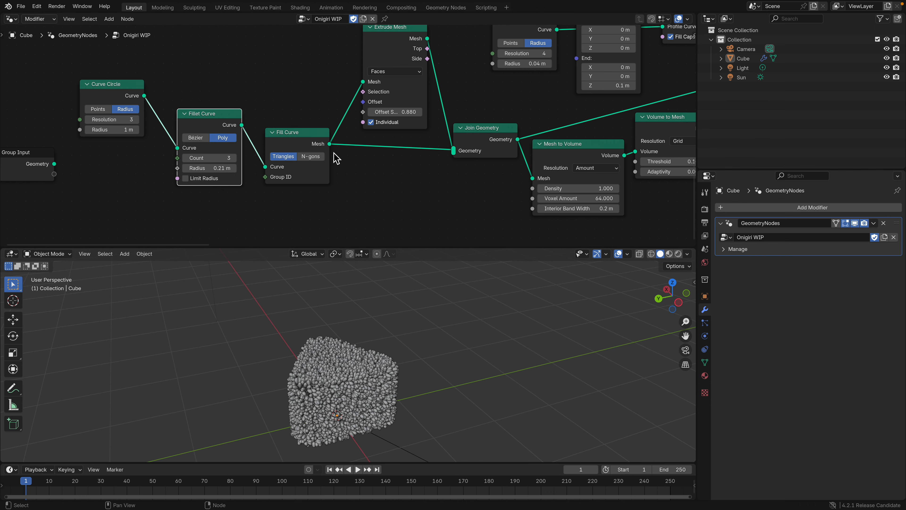
Reposition the Extrude Mesh node and set its offset scale to 0.840
middle_drag(378, 82, 307, 107)
drag(321, 74, 321, 69)
middle_drag(332, 117, 299, 121)
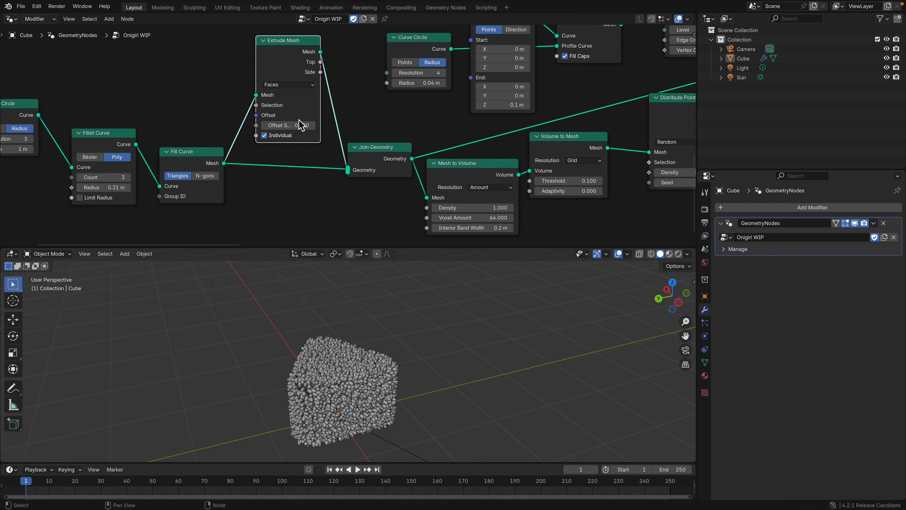
drag(300, 127, 291, 127)
drag(202, 158, 202, 158)
middle_drag(300, 147, 210, 129)
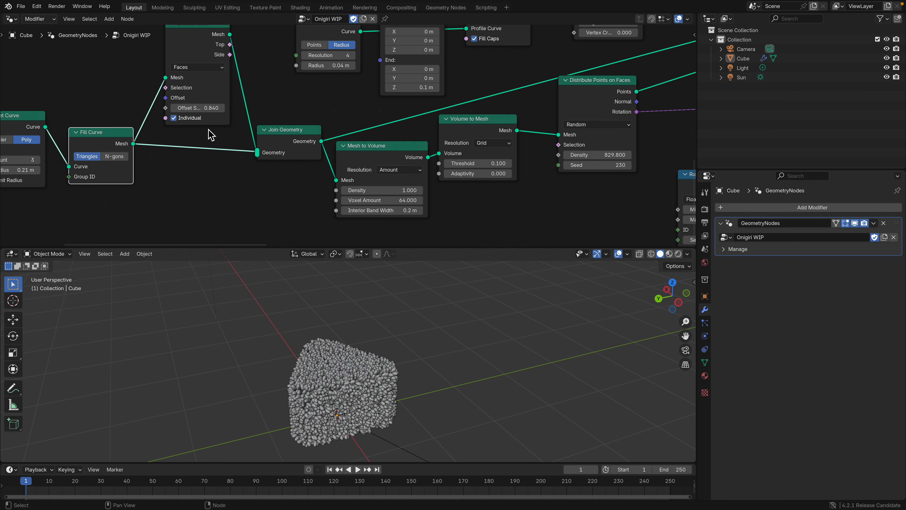
Rearrange the Extrude Mesh and Join Geometry nodes ahead of Mesh to Volume, and select the Mesh to Volume node
drag(284, 146, 283, 127)
scroll(309, 113, down, 1)
middle_drag(309, 112, 270, 146)
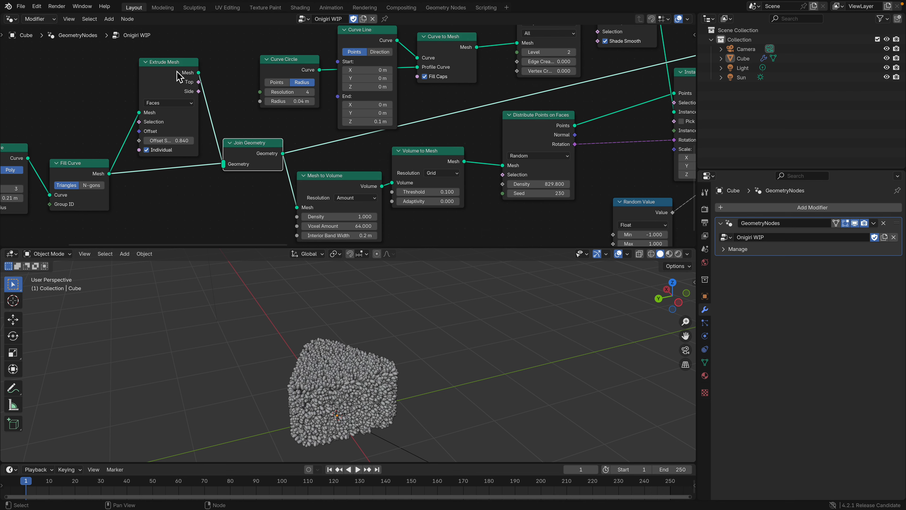
drag(177, 75, 161, 74)
drag(237, 147, 231, 148)
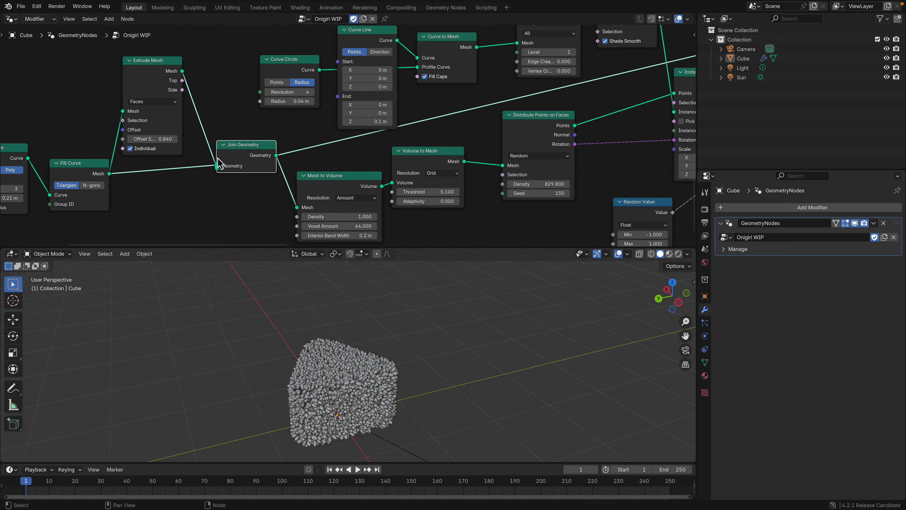
click(341, 206)
middle_drag(341, 206, 313, 165)
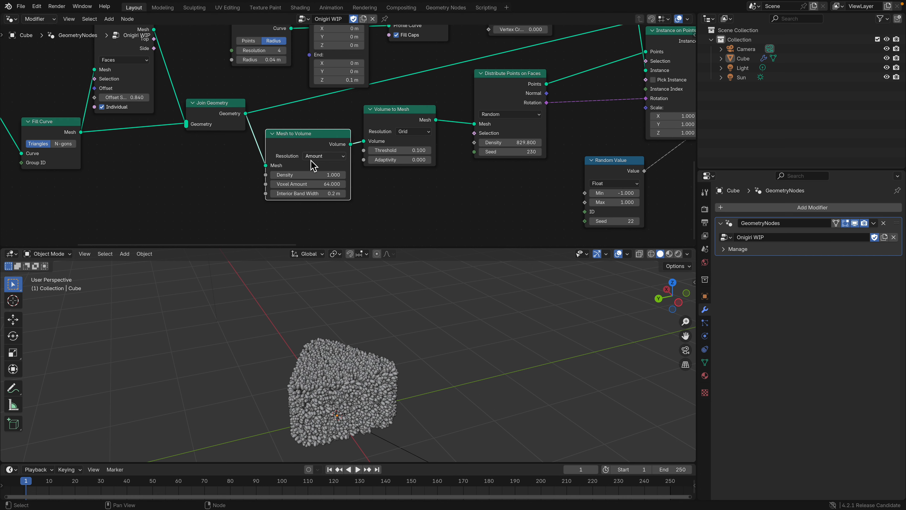
Reposition the Mesh to Volume, Volume to Mesh and Distribute Points on Faces nodes slightly lower in the chain
drag(318, 142, 319, 156)
drag(408, 125, 411, 170)
scroll(294, 150, down, 2)
middle_drag(294, 150, 253, 136)
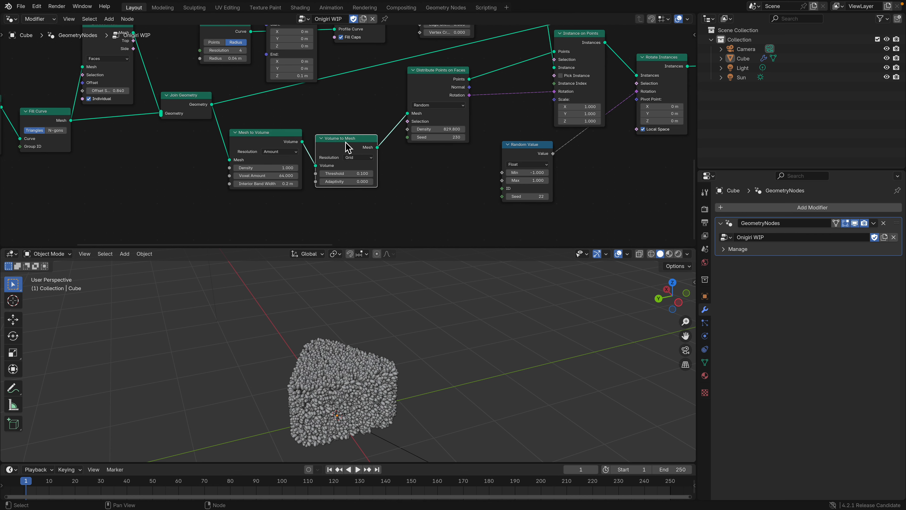
middle_drag(380, 177, 297, 171)
middle_drag(365, 168, 333, 211)
drag(336, 139, 341, 155)
middle_drag(349, 166, 341, 135)
scroll(341, 135, up, 2)
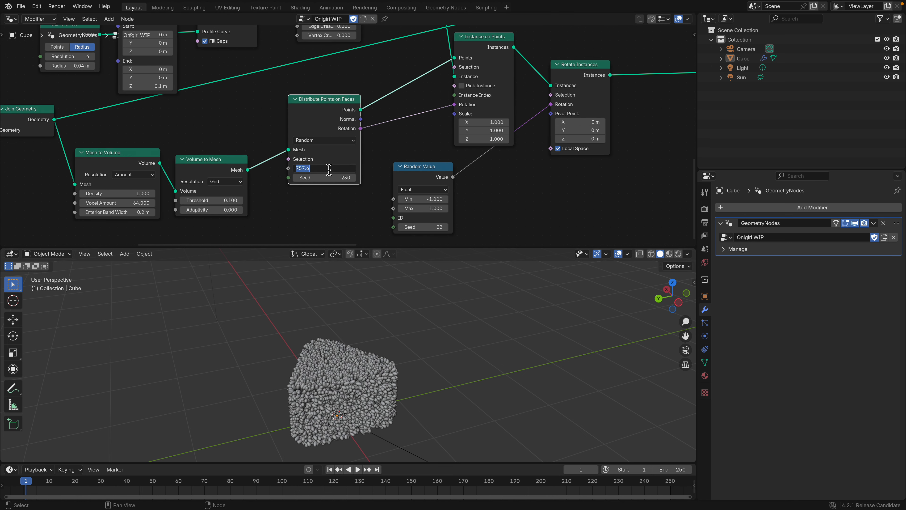
Set the Distribute Points on Faces density to 430.2 and its seed to 740
text(200)
key(Return)
drag(331, 170, 348, 171)
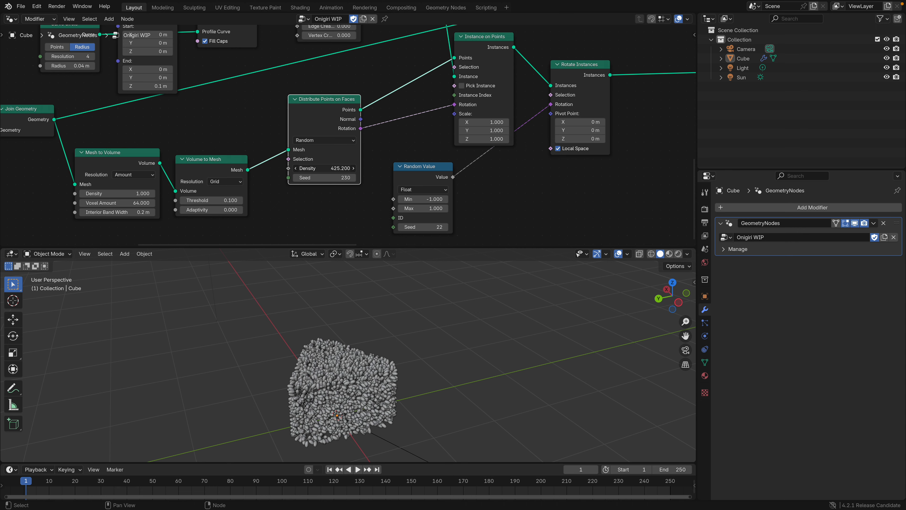
drag(325, 180, 353, 178)
middle_drag(350, 264, 366, 280)
scroll(411, 207, up, 2)
Set the Random Value node's seed to 142 and inspect the grain rotations up close
middle_drag(411, 207, 376, 167)
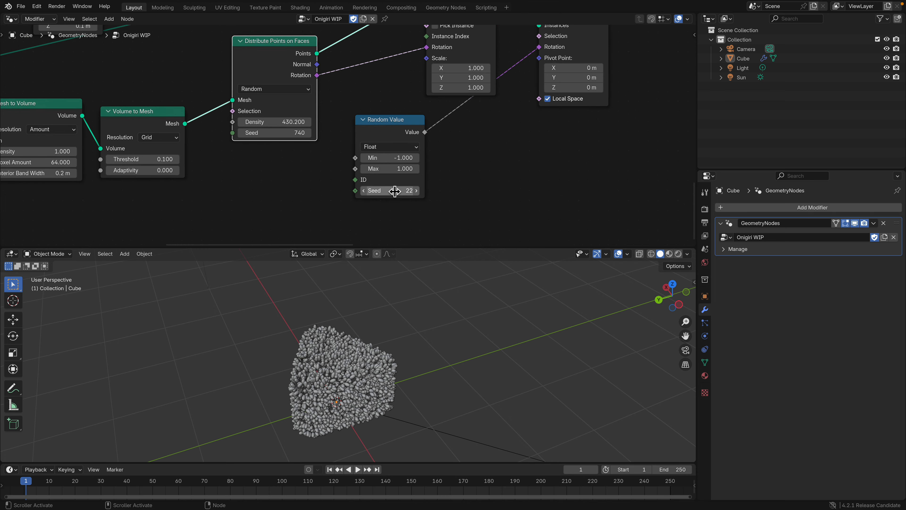
drag(389, 191, 411, 191)
scroll(372, 329, up, 3)
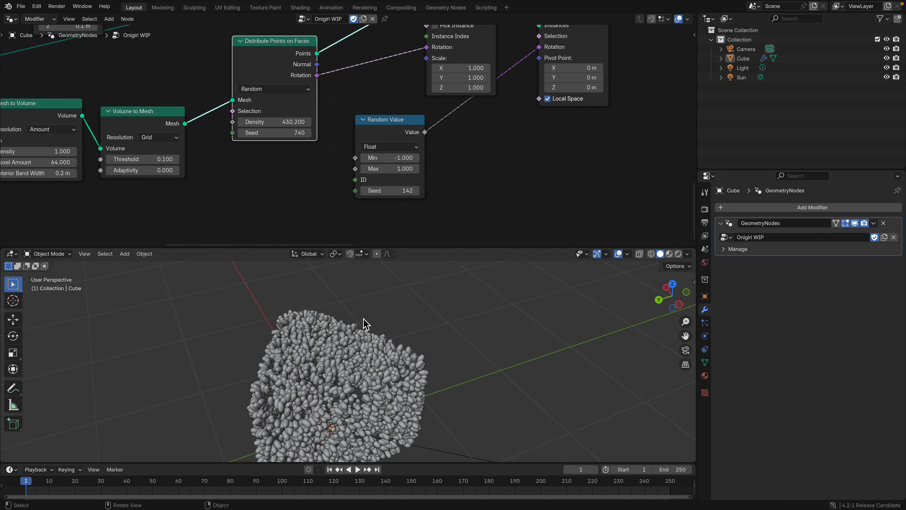
middle_drag(365, 320, 370, 265)
Reposition the Random Value, Rotate Instances and Instance on Points nodes to space them out
scroll(454, 137, down, 2)
middle_drag(453, 137, 389, 157)
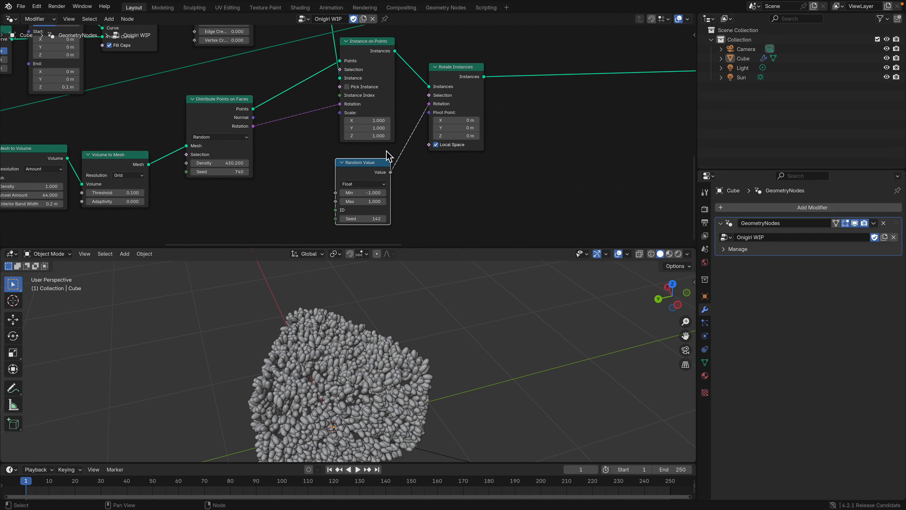
drag(460, 71, 481, 68)
middle_drag(371, 104, 389, 127)
drag(396, 69, 414, 67)
Set the Random Value node's seed to 214
middle_drag(432, 283, 424, 281)
middle_drag(423, 205, 415, 166)
scroll(386, 191, up, 1)
drag(389, 205, 402, 185)
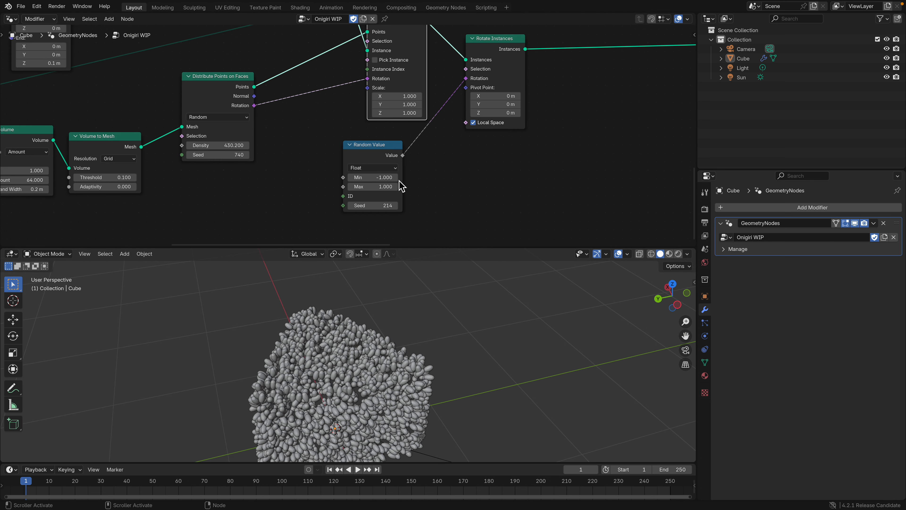
Cut the link from Random Value to the Rotate Instances rotation, compare the grains, and reconnect it
ctrl+right_drag(400, 129, 439, 171)
mouse_move(452, 307)
middle_down()
mouse_move(397, 286)
mouse_move(450, 300)
middle_up()
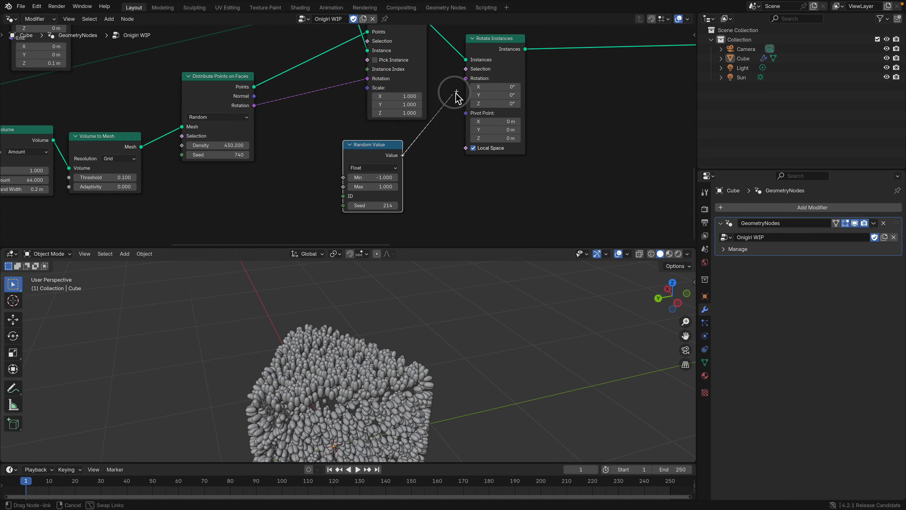
drag(464, 86, 465, 81)
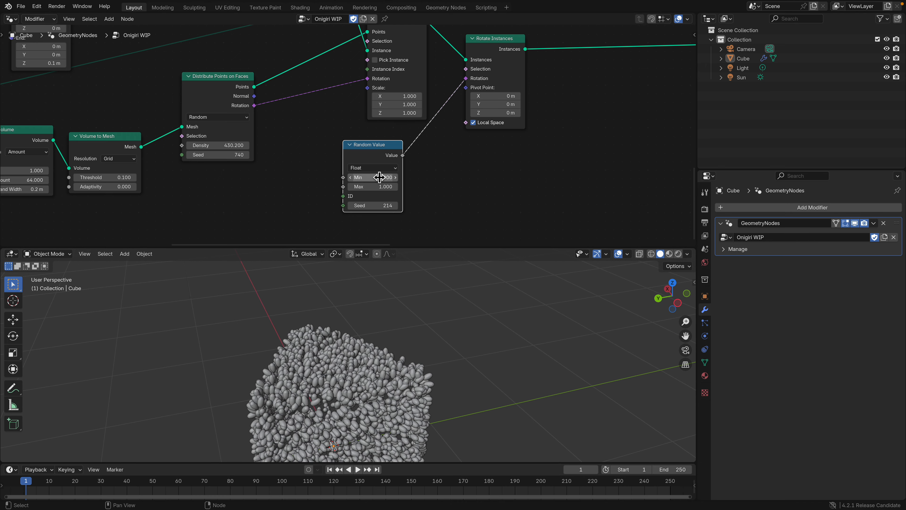
Set Random Value's minimum to -1.4 and maximum to 3.2, and the Distribute Points on Faces density to 973
drag(379, 177, 398, 187)
middle_drag(400, 385, 414, 378)
middle_drag(260, 164, 288, 171)
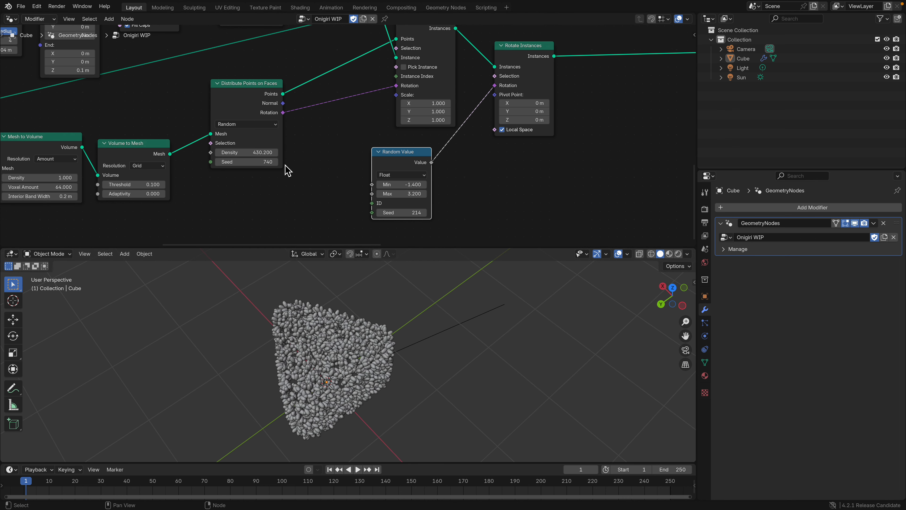
drag(246, 152, 260, 152)
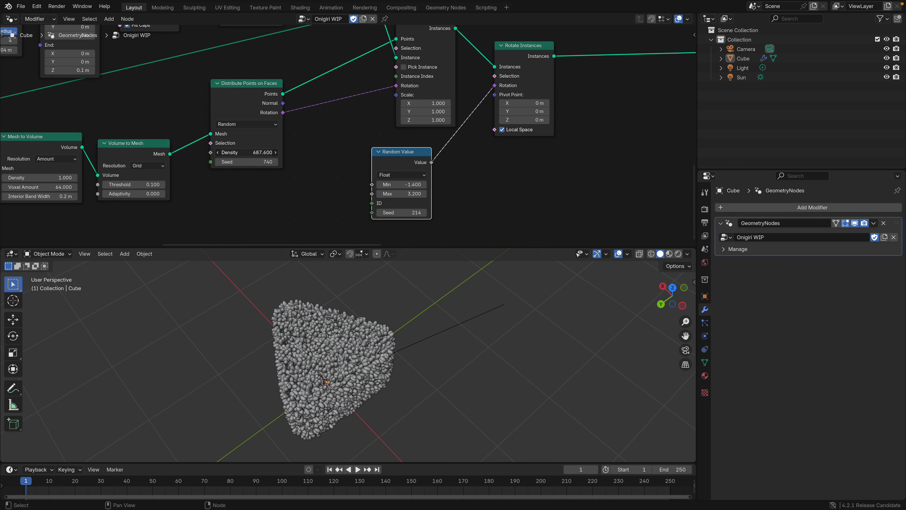
mouse_move(358, 306)
middle_down()
mouse_move(330, 304)
mouse_move(353, 303)
middle_up()
Reposition the Rotate Instances and Noise Texture nodes, and select the Instance on Points node
scroll(377, 169, down, 4)
middle_drag(378, 170, 298, 204)
drag(414, 146, 441, 149)
middle_drag(460, 153, 134, 104)
mouse_move(374, 119)
middle_down()
mouse_move(259, 136)
mouse_move(212, 128)
mouse_move(375, 123)
middle_up()
drag(421, 126, 409, 137)
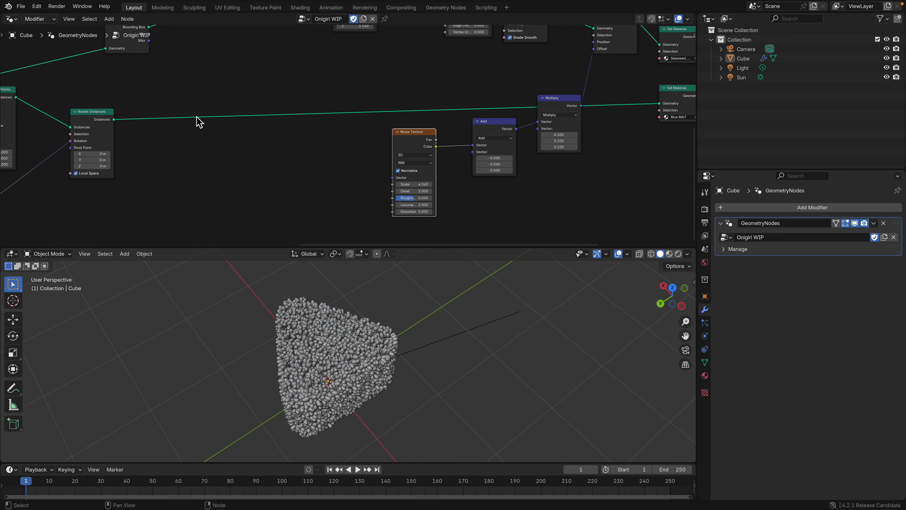
middle_drag(100, 109, 344, 145)
drag(343, 146, 351, 148)
middle_drag(288, 128, 164, 138)
scroll(164, 138, up, 2)
middle_drag(127, 133, 339, 136)
drag(312, 140, 312, 138)
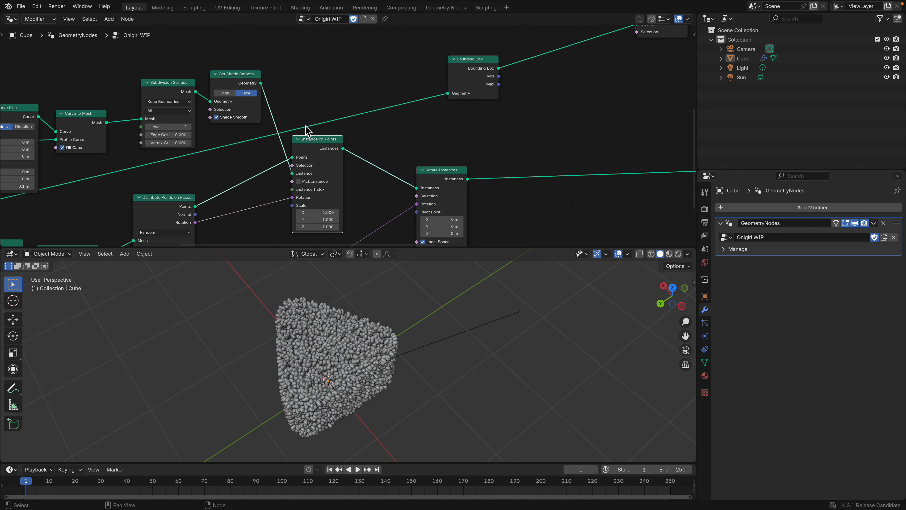
Rearrange the rice grain's Curve Circle, Curve Line and Curve to Mesh nodes higher up and closer together
middle_drag(180, 123, 389, 120)
drag(162, 124, 151, 67)
drag(214, 104, 201, 69)
drag(286, 108, 285, 93)
drag(144, 76, 160, 50)
drag(209, 83, 174, 101)
Set the Curve Line's end Z to 0.14 m to lengthen the rice grains
scroll(268, 273, up, 3)
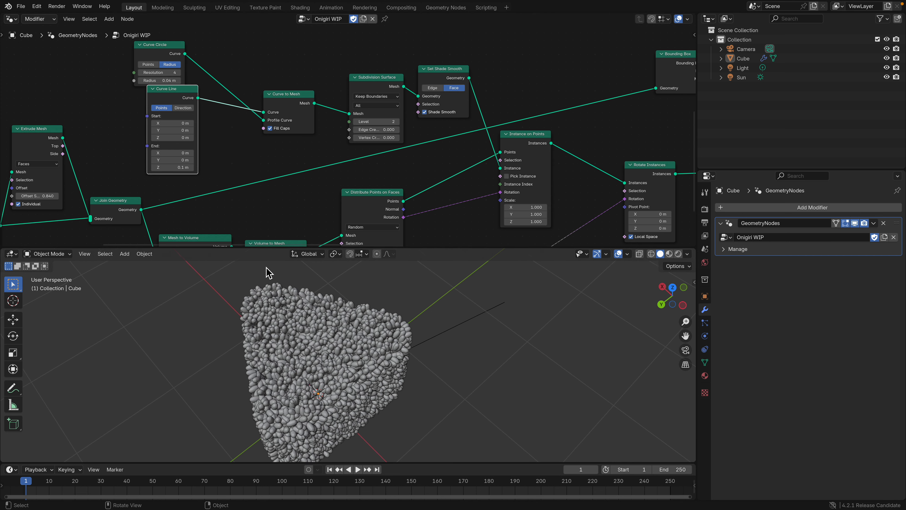
mouse_move(176, 171)
shift+mouse_down()
mouse_move(264, 171)
mouse_move(175, 171)
mouse_move(183, 171)
shift+mouse_up()
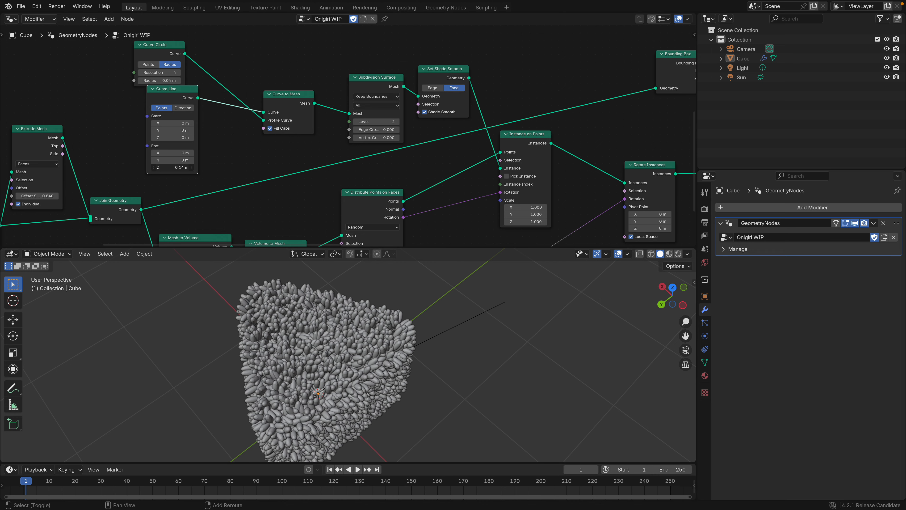
middle_drag(329, 298, 303, 257)
Lower the rice grain's Subdivision Surface level to 0 for comparison and raise it back to 2
middle_drag(345, 92, 303, 101)
click(311, 84)
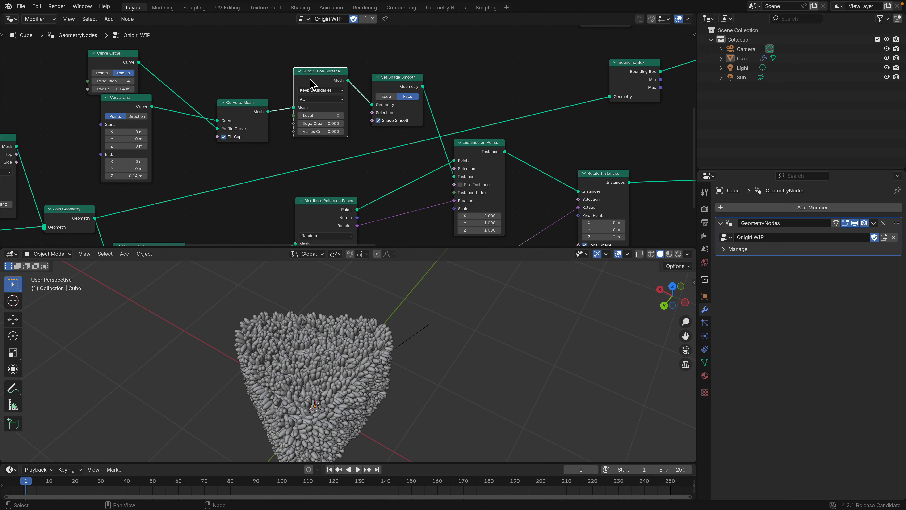
click(302, 117)
click(303, 116)
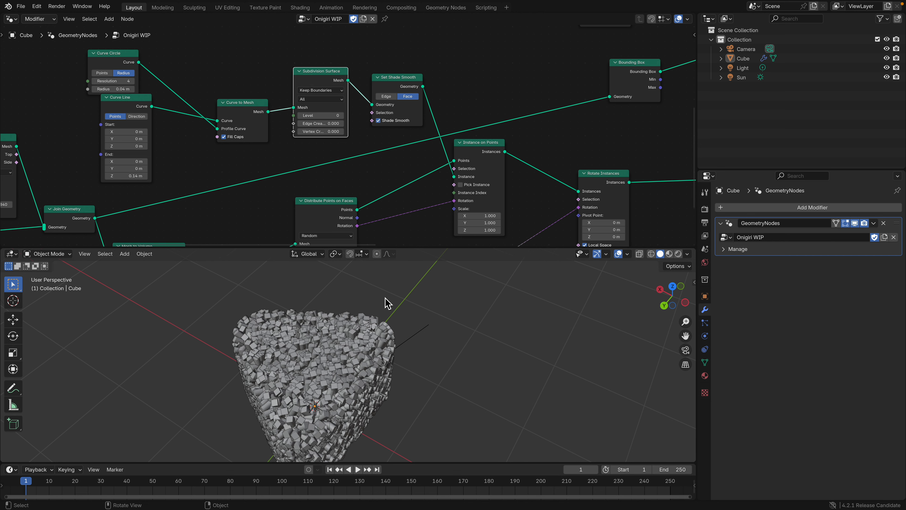
scroll(385, 298, up, 2)
click(343, 116)
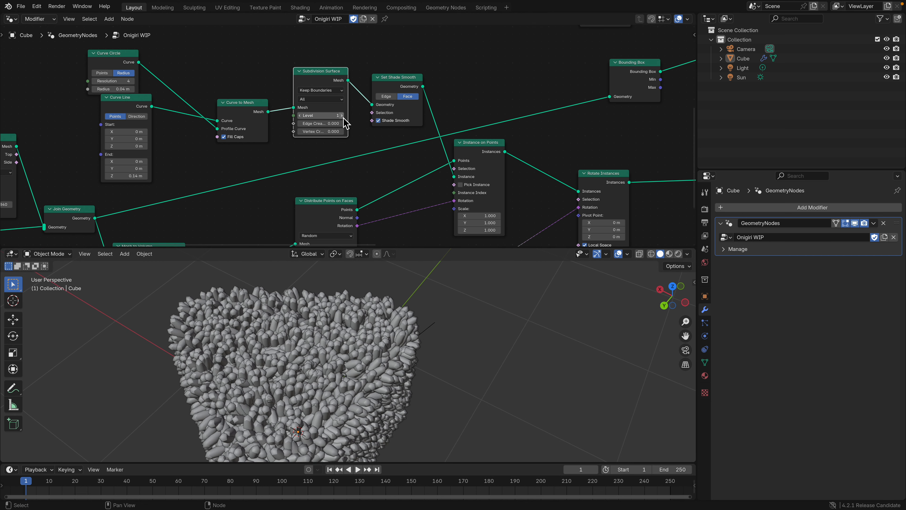
click(342, 116)
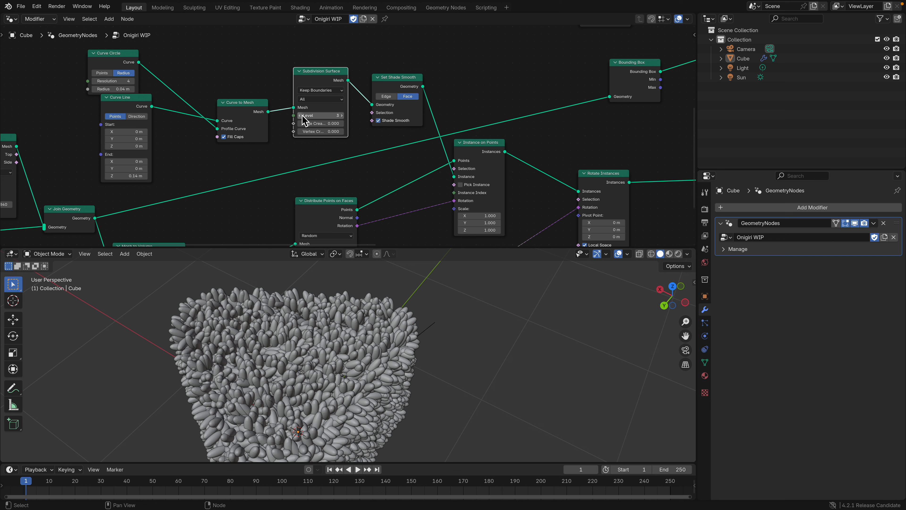
Review the Set Shade Smooth, Instance on Points and Bounding Box nodes and how they are connected
drag(408, 94, 406, 93)
middle_drag(451, 124, 378, 127)
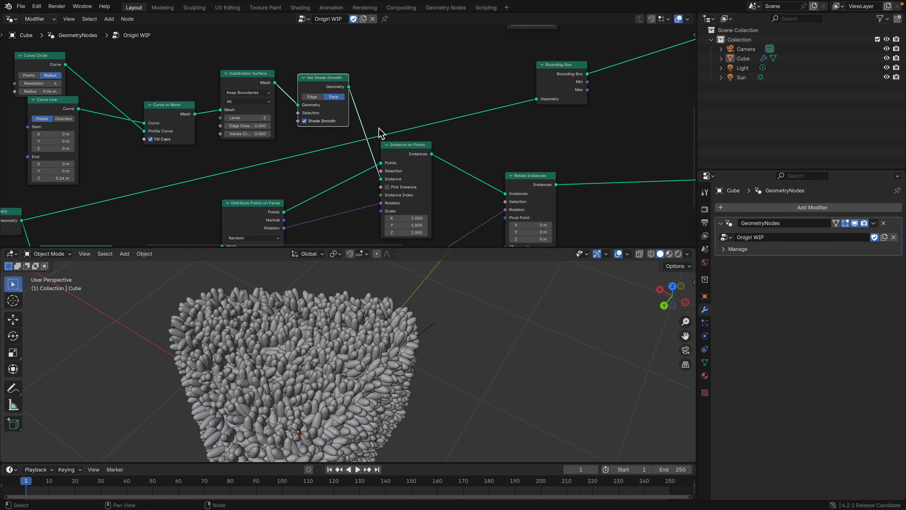
drag(408, 151, 411, 152)
middle_drag(416, 175, 323, 143)
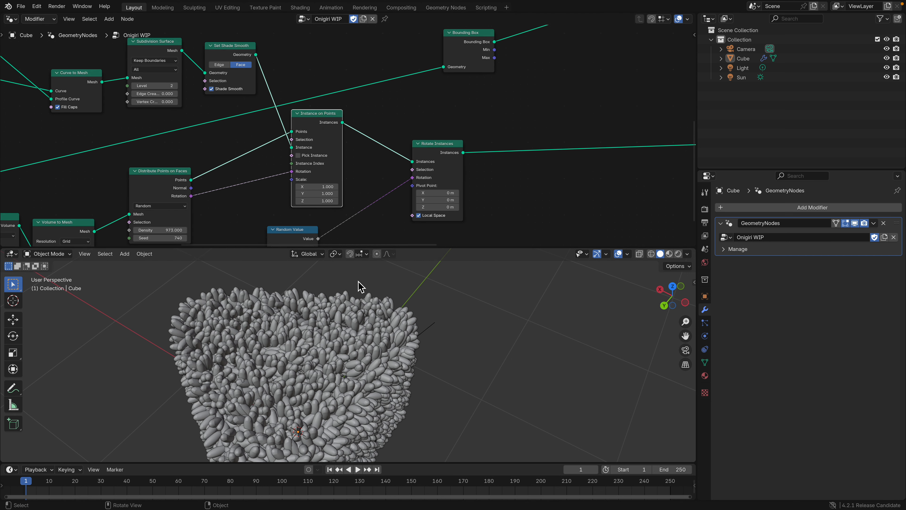
middle_drag(361, 288, 352, 285)
scroll(403, 187, right, 10)
scroll(399, 120, up, 5)
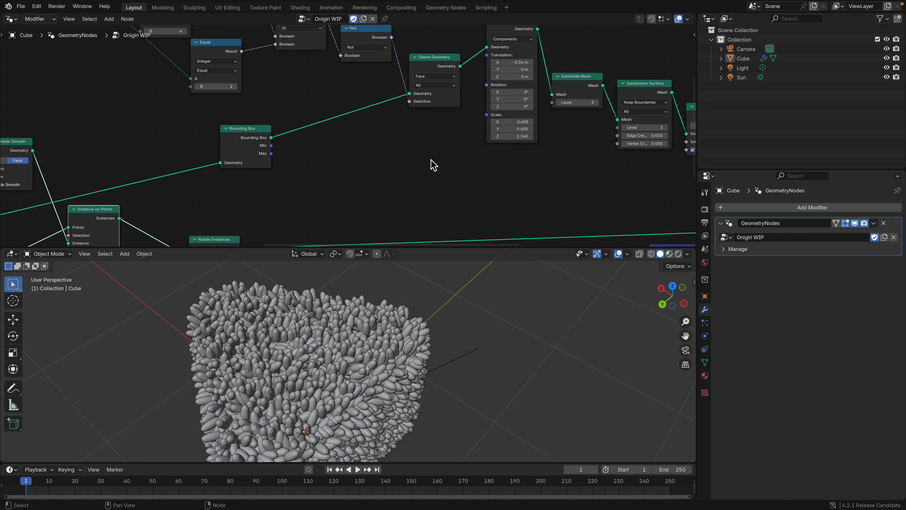
scroll(366, 143, up, 1)
click(296, 123)
scroll(296, 124, down, 2)
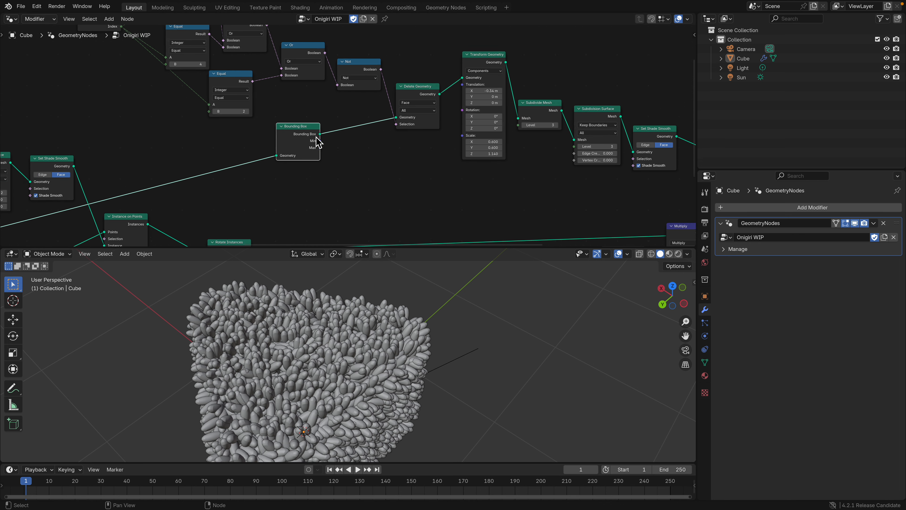
Connect the seaweed Set Material node's geometry output to the final Join Geometry node
middle_drag(358, 125, 203, 120)
drag(534, 174, 610, 209)
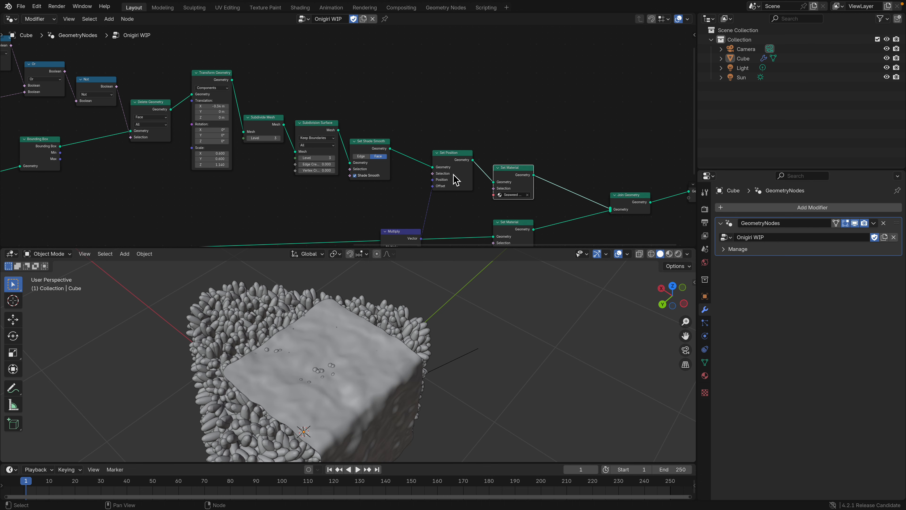
middle_drag(455, 179, 536, 152)
middle_drag(379, 303, 379, 271)
Select the Index, Equal, Or and Not nodes and move them together up and away from Delete Geometry
middle_drag(288, 156, 370, 168)
scroll(370, 168, up, 1)
click(353, 214)
scroll(344, 196, down, 1)
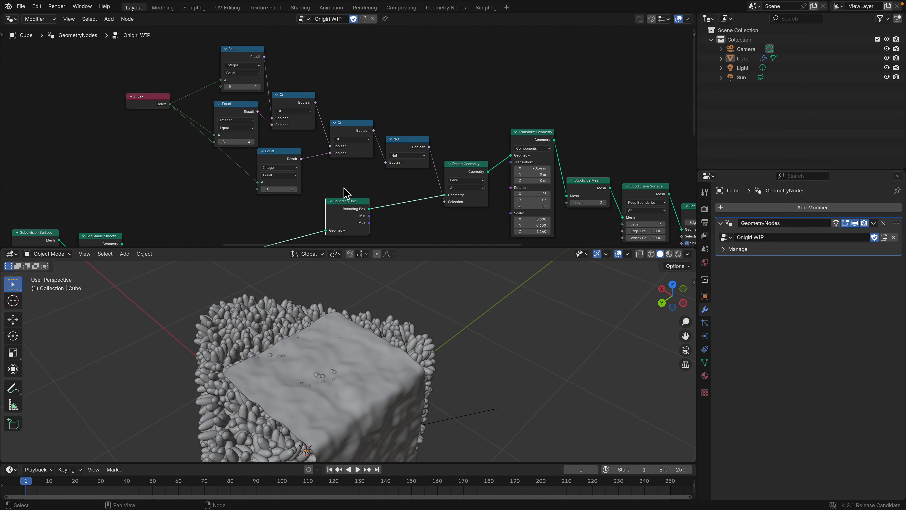
key(c)
drag(287, 115, 407, 156)
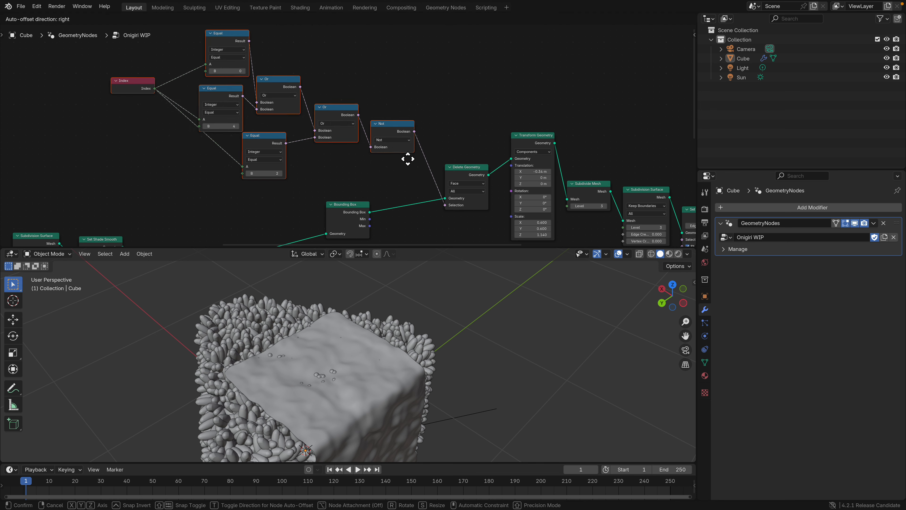
middle_drag(407, 156, 381, 129)
scroll(441, 136, down, 1)
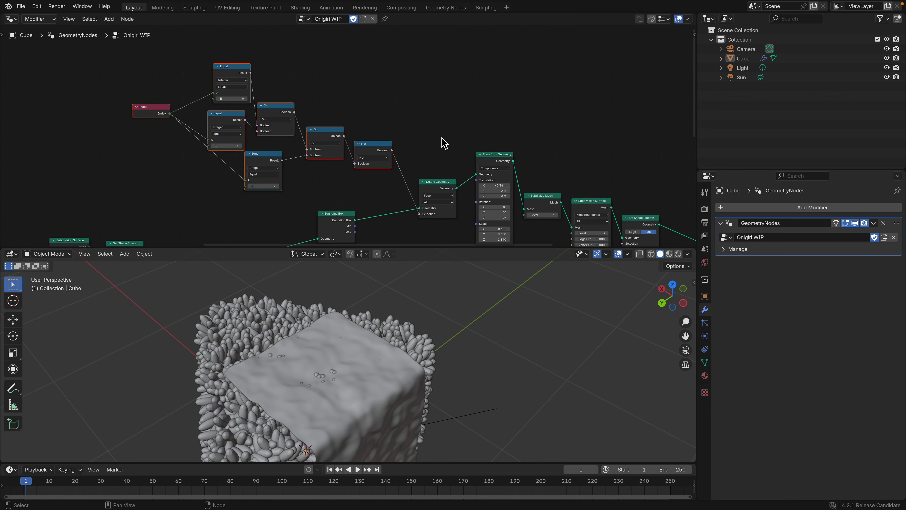
Nudge the Delete Geometry node and review the seaweed chain through to the Group Output
middle_drag(441, 136, 361, 81)
drag(360, 133, 356, 125)
scroll(428, 107, down, 1)
middle_drag(433, 106, 267, 63)
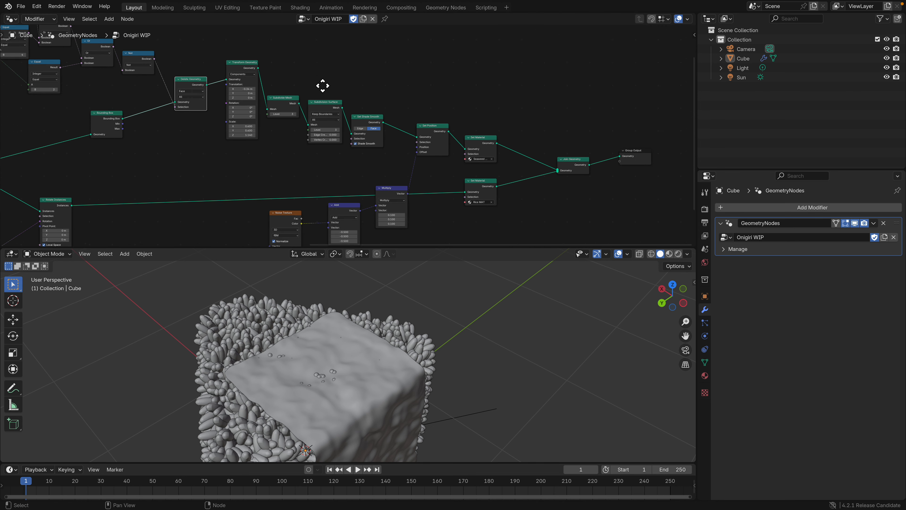
middle_drag(321, 85, 375, 112)
scroll(283, 99, up, 3)
mouse_move(284, 99)
middle_down()
mouse_move(346, 126)
mouse_move(392, 125)
middle_up()
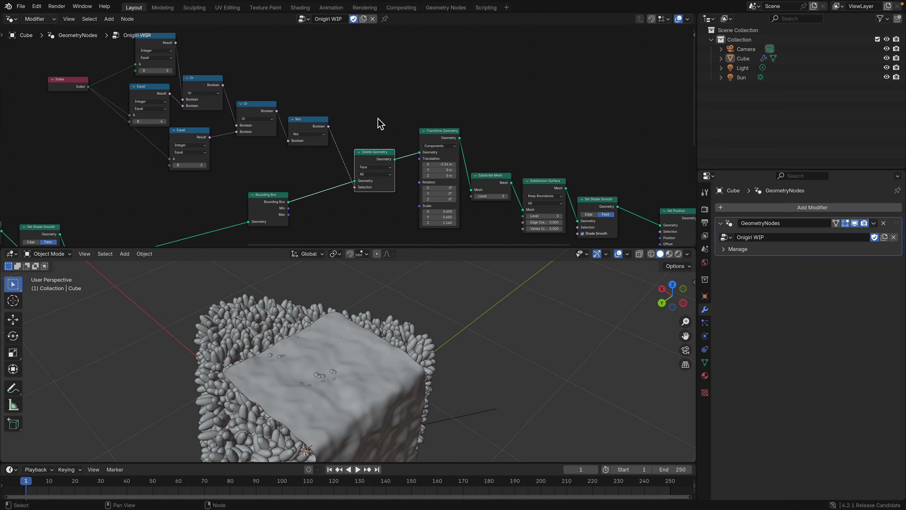
Set the seaweed Transform Geometry node's Z scale to 1.12
middle_drag(434, 294, 307, 343)
middle_drag(319, 402, 332, 321)
middle_drag(396, 226, 374, 190)
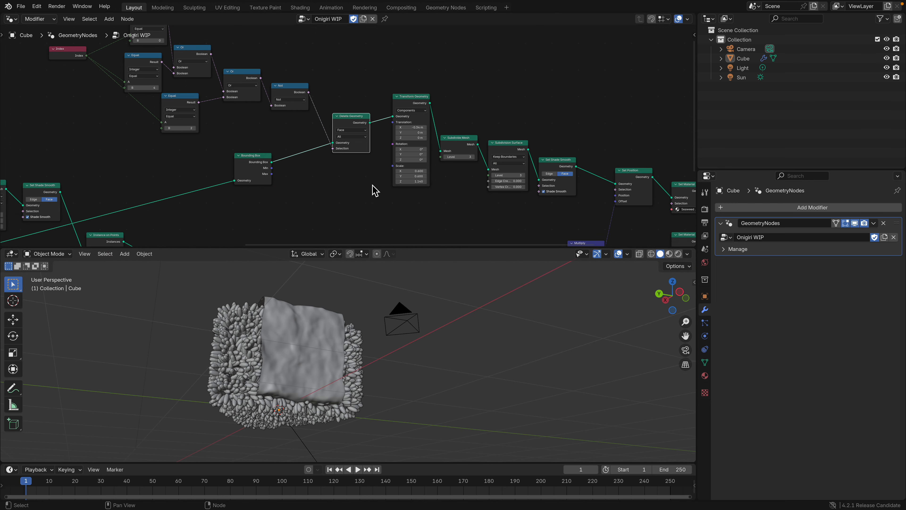
drag(415, 184, 426, 185)
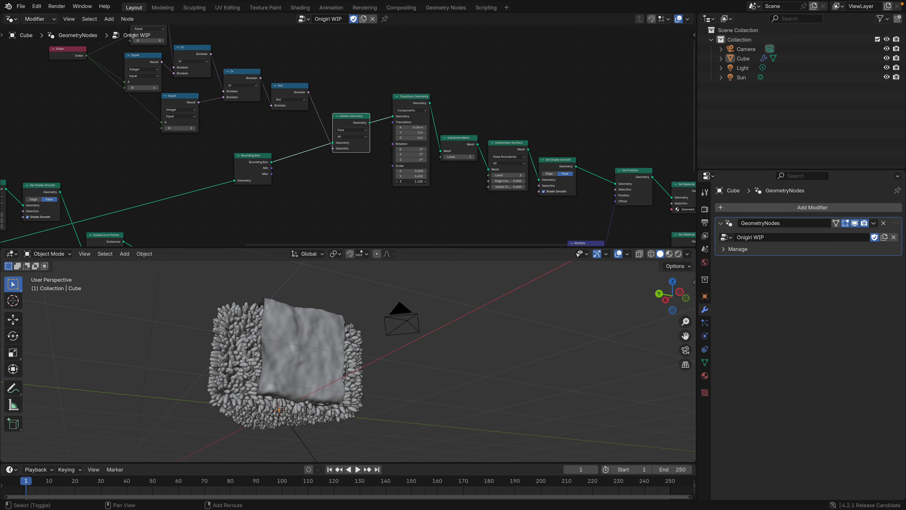
scroll(435, 190, up, 2)
mouse_move(439, 125)
mouse_down()
mouse_move(464, 125)
mouse_move(439, 125)
mouse_up()
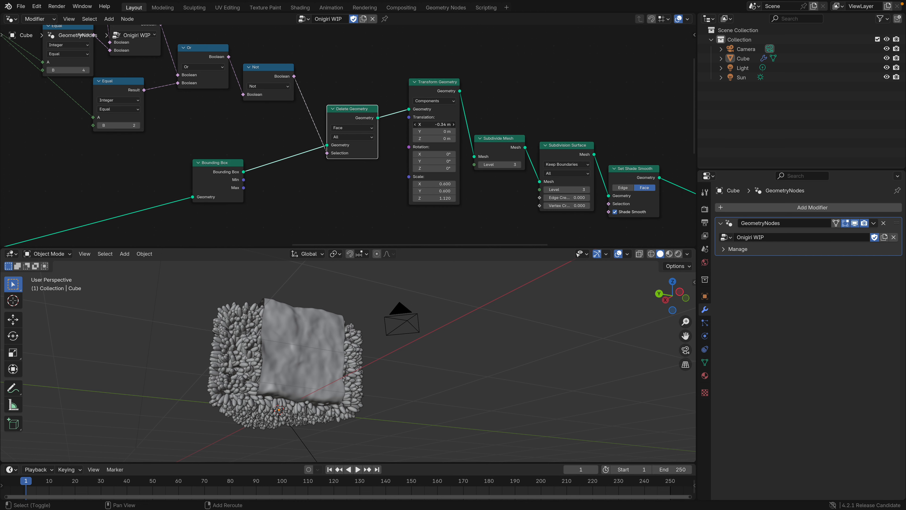
Set the seaweed Transform Geometry scale to X 0.66, Y 0.76 and Z 1.18 so it wraps the rice
middle_drag(461, 142, 429, 139)
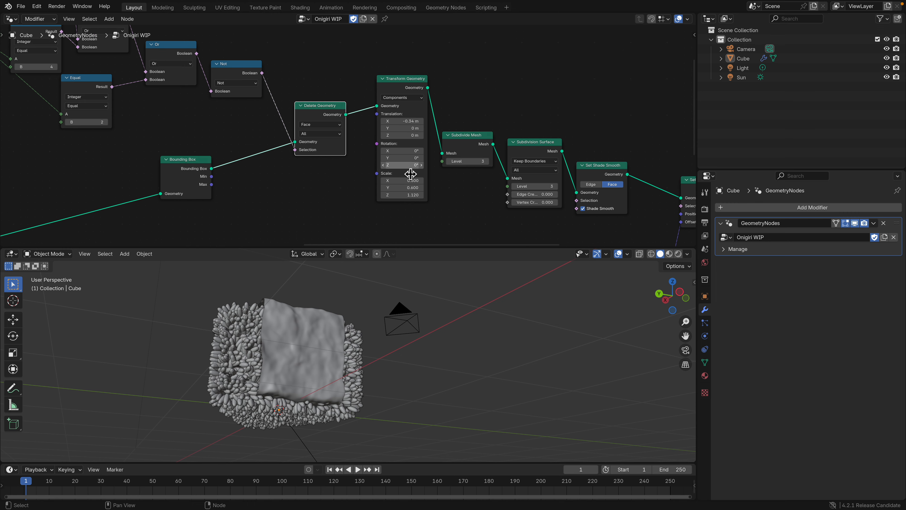
drag(407, 185, 393, 180)
middle_drag(419, 271, 443, 325)
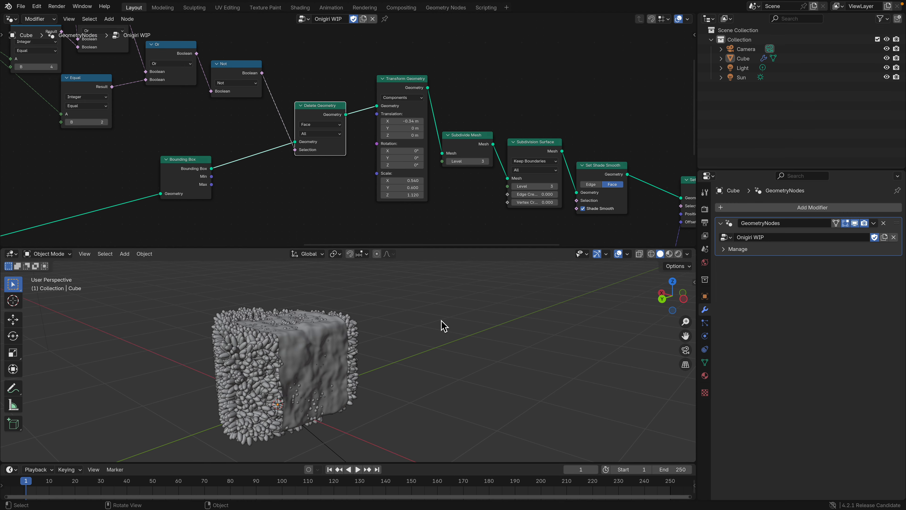
mouse_move(411, 188)
mouse_down()
mouse_move(401, 187)
mouse_move(428, 180)
mouse_move(419, 195)
mouse_up()
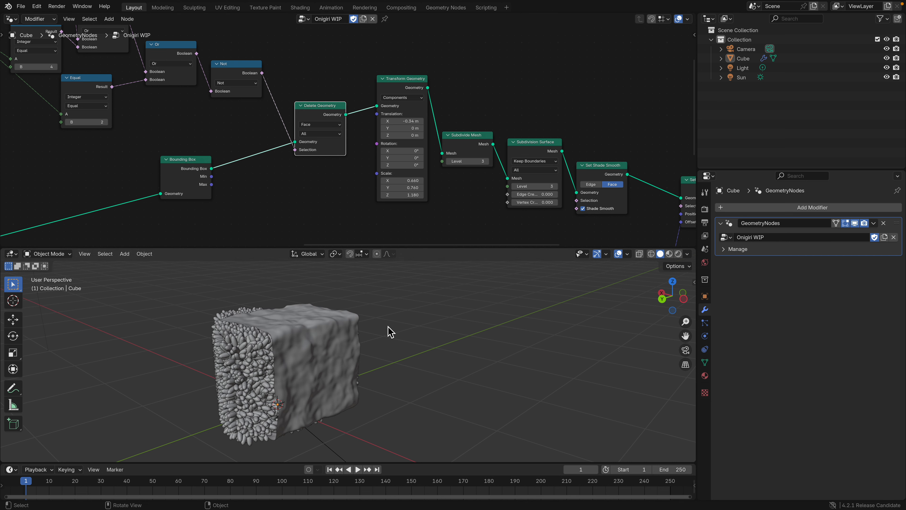
Set the seaweed Transform Geometry node's translation to X -0.4 m and Z -0.04 m
middle_drag(391, 331, 392, 206)
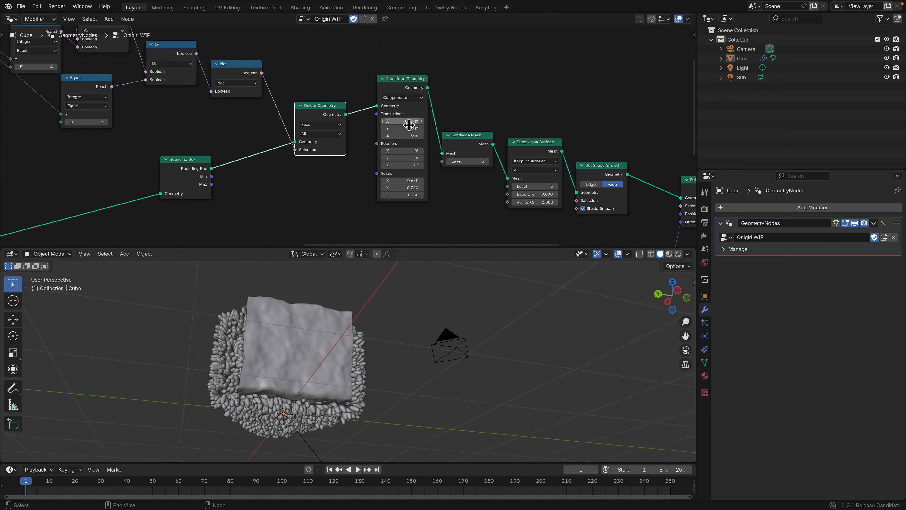
mouse_move(402, 121)
shift+mouse_down()
mouse_move(414, 121)
mouse_move(396, 121)
mouse_move(393, 136)
shift+mouse_up()
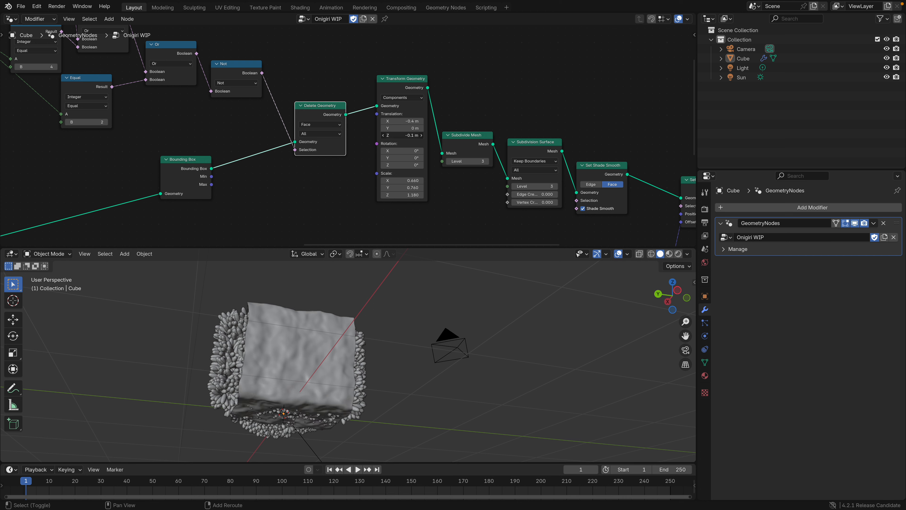
middle_drag(371, 352, 356, 334)
drag(402, 135, 406, 135)
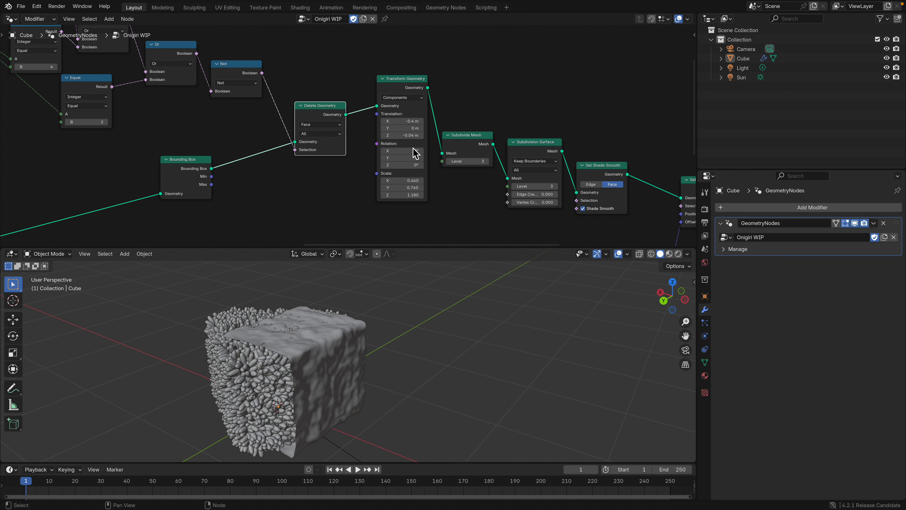
middle_drag(365, 380, 300, 295)
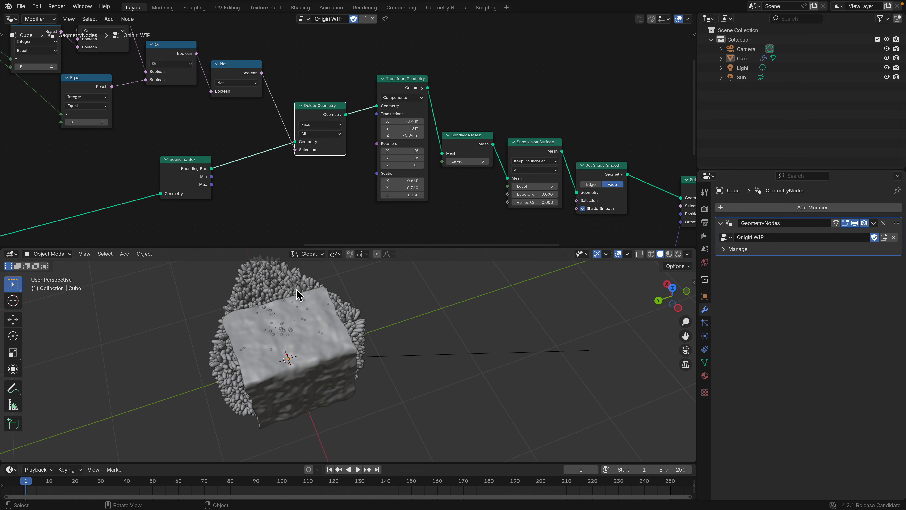
middle_drag(348, 324, 300, 316)
Try lower levels on the Subdivide Mesh node, then set its Level back to 3
scroll(433, 157, down, 2)
middle_drag(449, 158, 384, 160)
scroll(385, 160, up, 2)
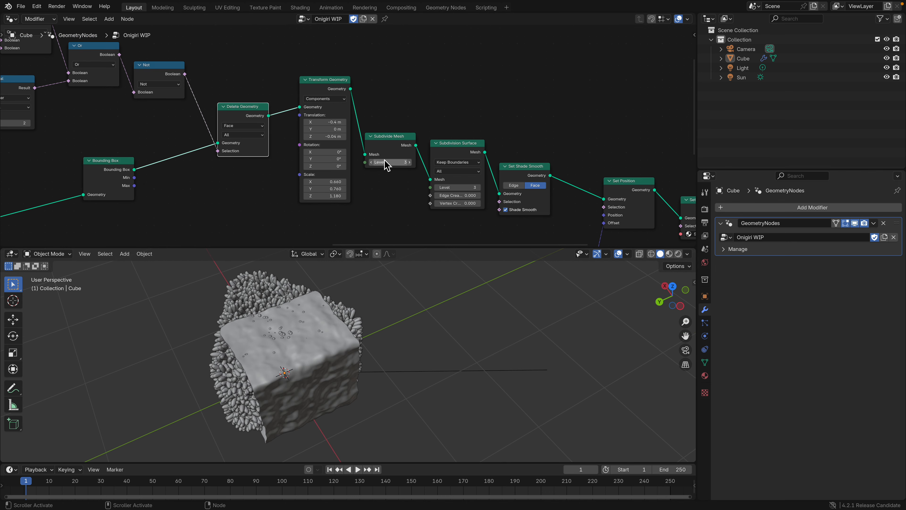
click(373, 164)
click(373, 163)
click(410, 163)
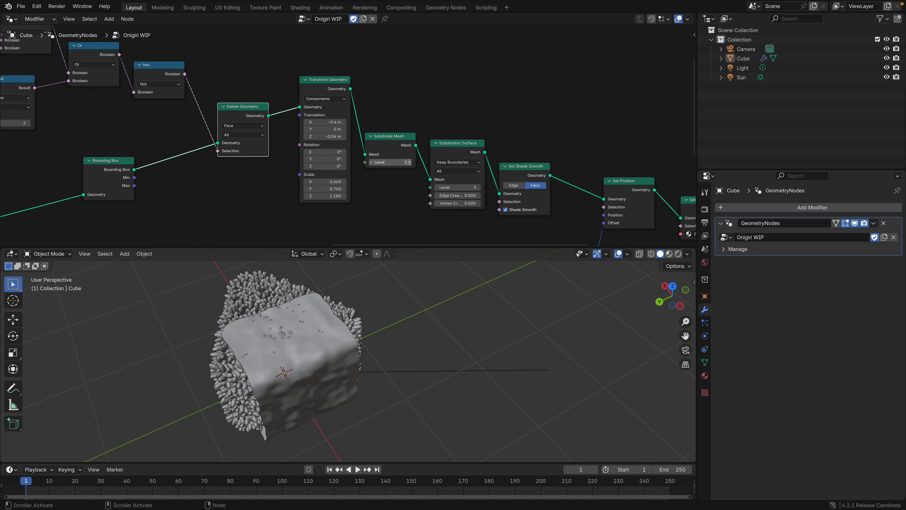
click(410, 163)
Move the Subdivision Surface node up, keeping its Level at 3, and reposition the Set Shade Smooth node
drag(467, 149, 467, 139)
middle_drag(463, 129, 441, 126)
scroll(441, 125, up, 1)
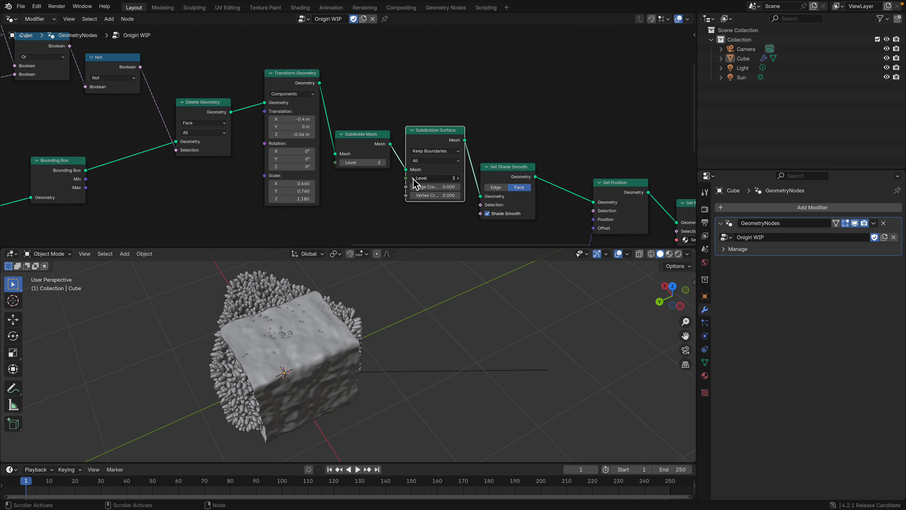
click(459, 179)
click(459, 179)
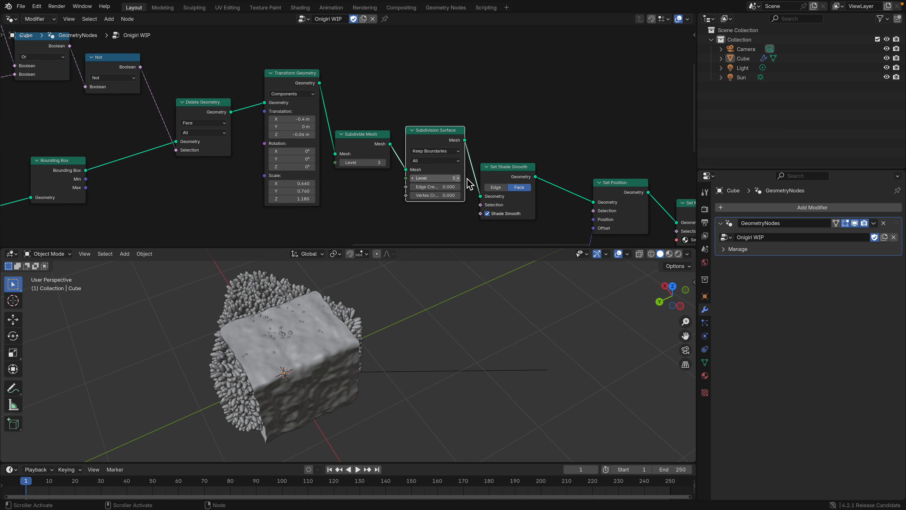
middle_drag(515, 171, 449, 145)
drag(448, 142, 461, 139)
middle_drag(547, 161, 442, 135)
click(444, 138)
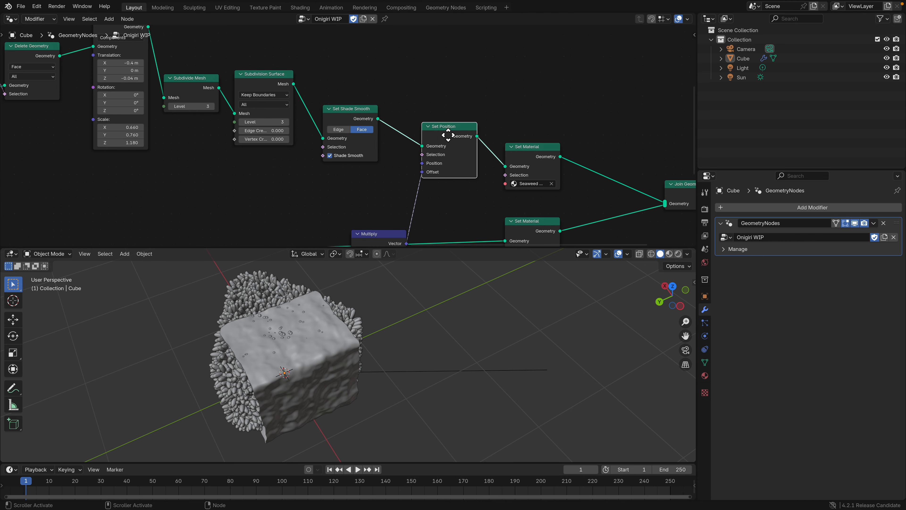
Set the seaweed displacement's Multiply vector to 0.080 on all axes and raise its Noise Texture scale, saving the file
middle_drag(454, 186, 431, 139)
middle_drag(393, 192, 445, 114)
scroll(444, 114, up, 1)
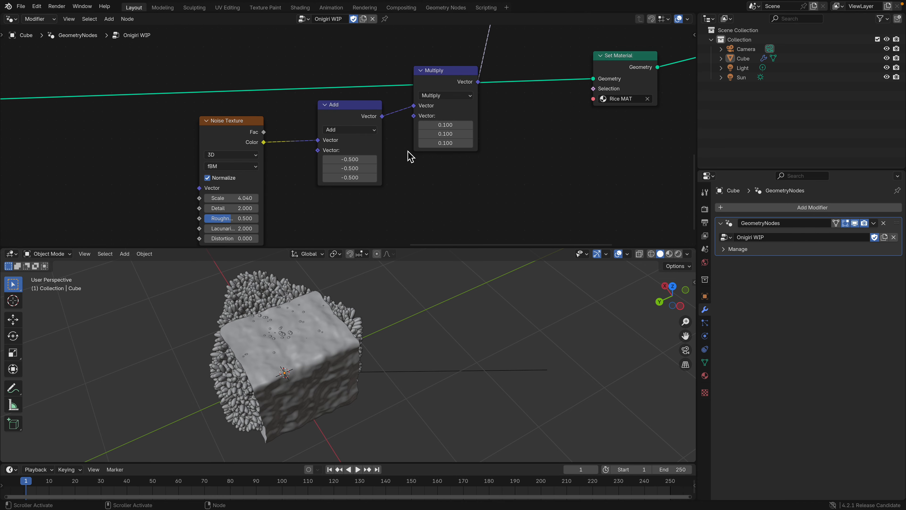
drag(445, 124, 435, 142)
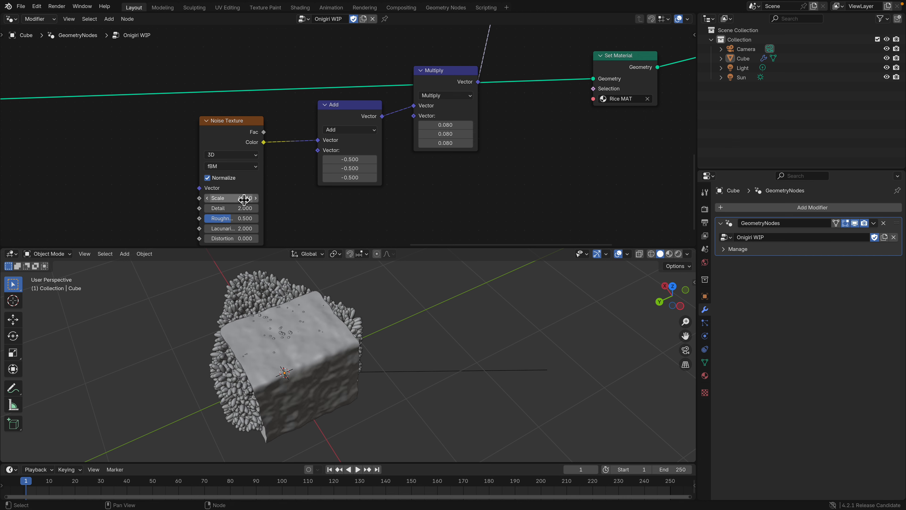
drag(244, 199, 268, 199)
key(ctrl+s)
Nudge the Rice MAT Set Material node and select the seaweed Set Material node
middle_drag(518, 150, 240, 256)
drag(341, 168, 358, 179)
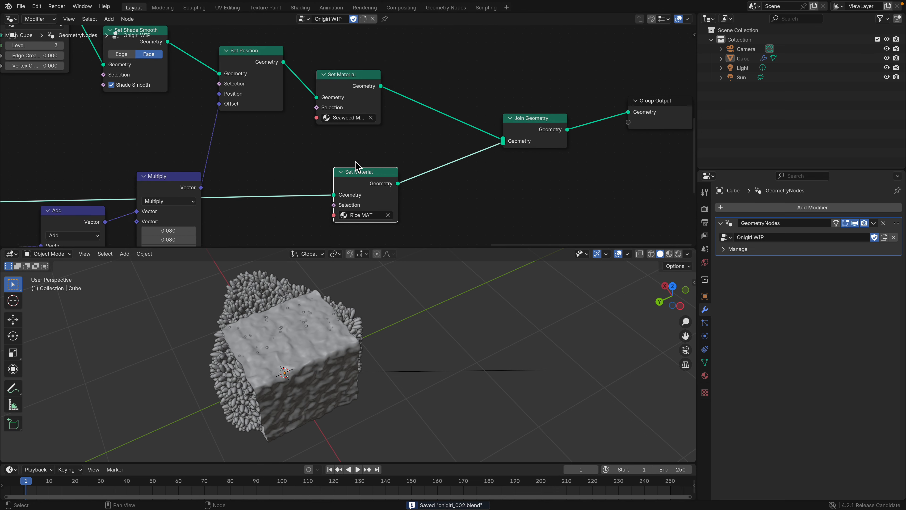
click(363, 91)
scroll(399, 112, down, 3)
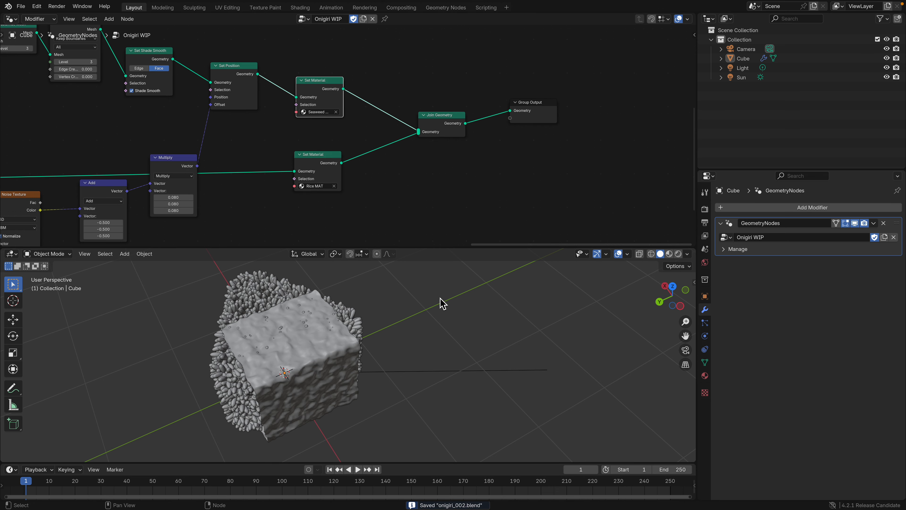
Switch the 3D viewport to rendered shading and select the onigiri object
mouse_move(443, 304)
middle_down()
mouse_move(457, 315)
mouse_move(371, 298)
mouse_move(293, 337)
middle_up()
click(678, 254)
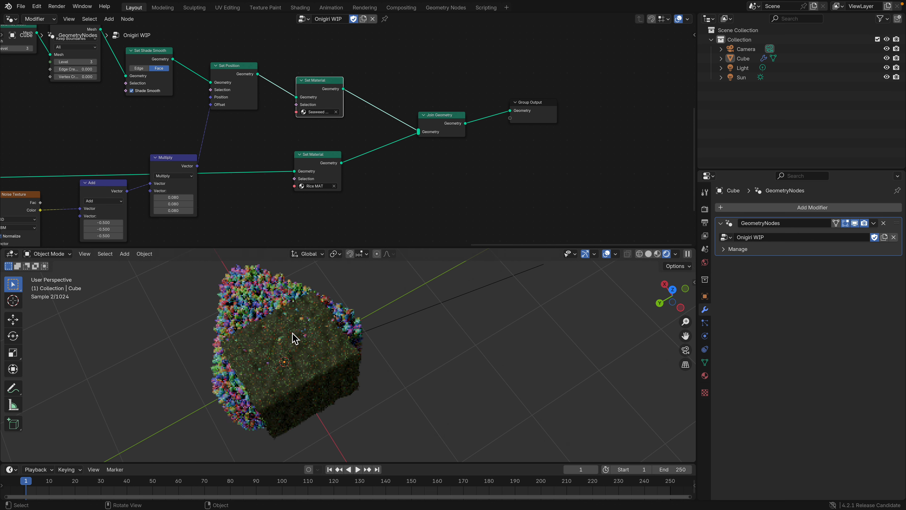
click(276, 293)
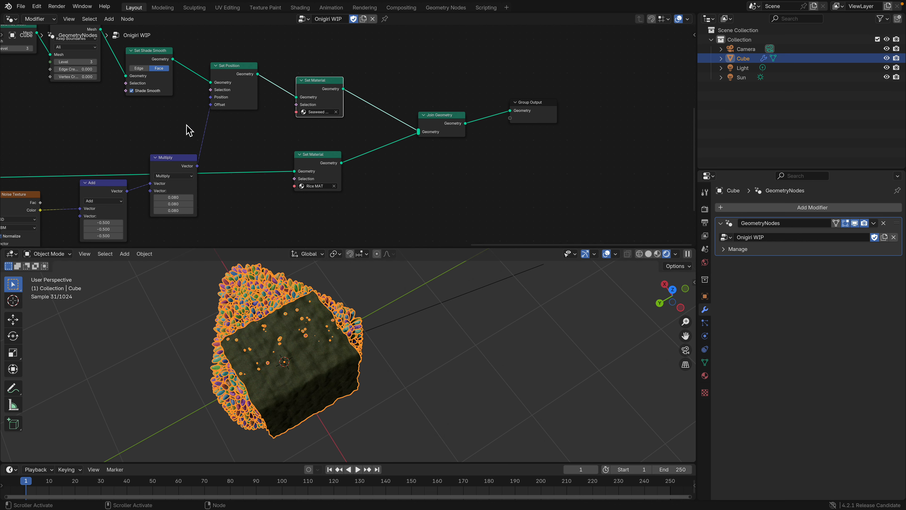
Show the onigiri's material settings, compare its two materials and make Rice MAT active
click(705, 375)
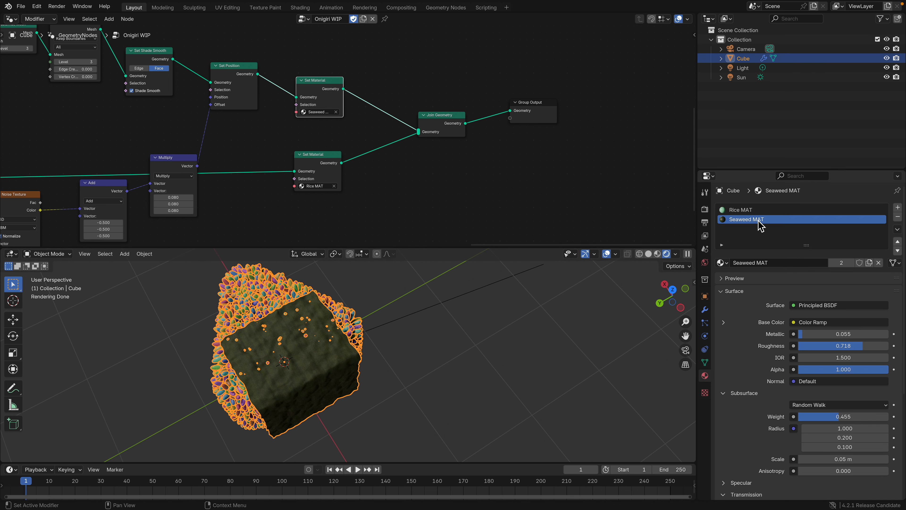
click(759, 211)
click(759, 220)
click(759, 211)
click(759, 220)
click(723, 209)
Change the node editor to the Shader Editor and bring the Rice MAT nodes into view
click(11, 19)
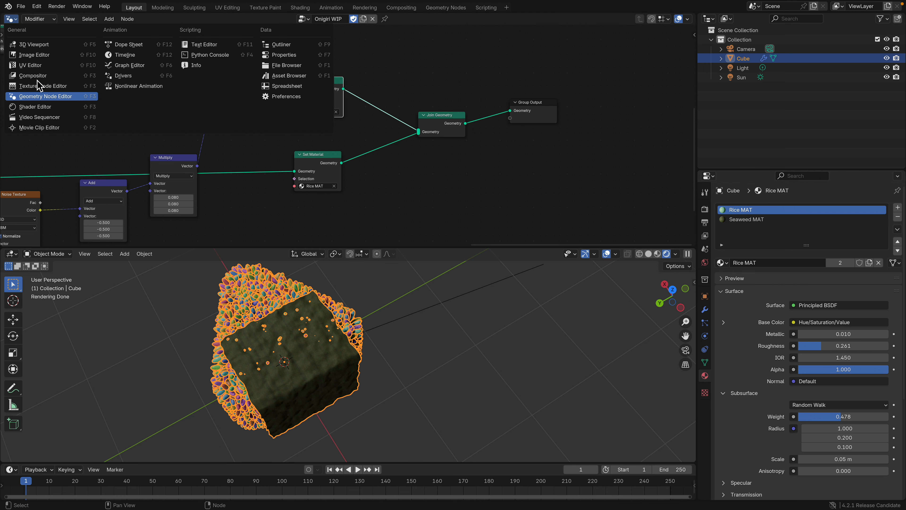
click(40, 104)
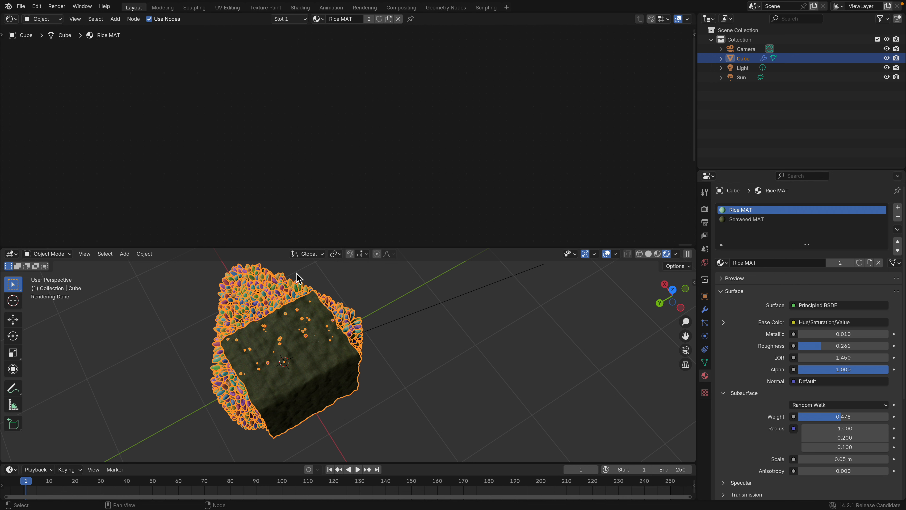
scroll(347, 118, down, 12)
middle_drag(148, 122, 302, 126)
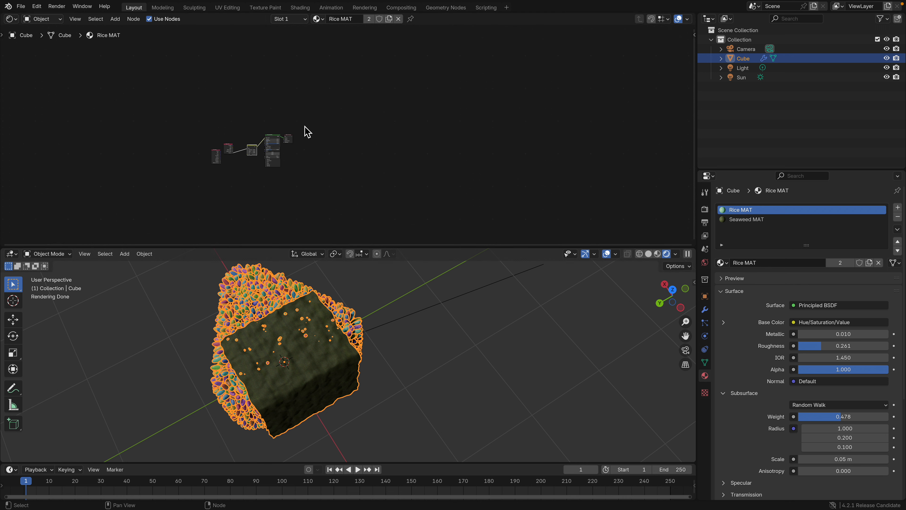
scroll(302, 126, up, 9)
middle_drag(214, 128, 452, 96)
scroll(452, 97, up, 3)
scroll(453, 97, up, 5)
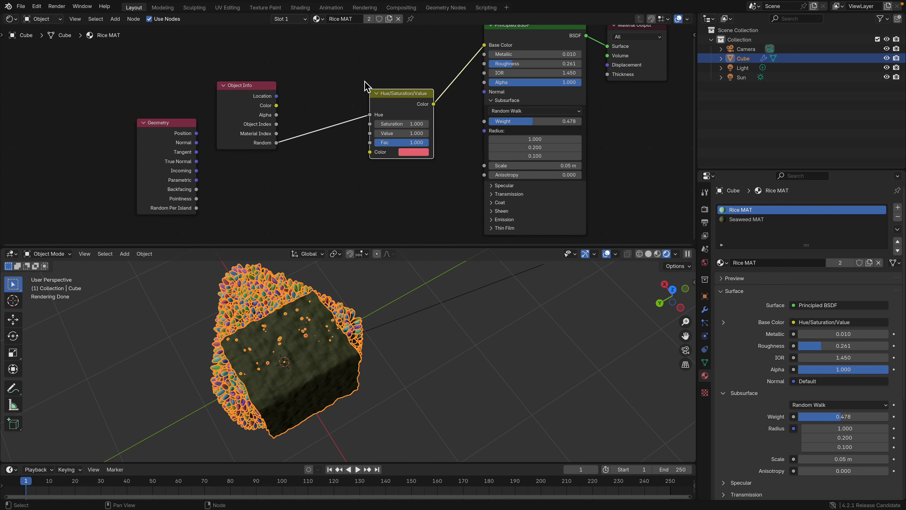
Reposition the Object Info and Hue/Saturation/Value nodes in the Rice MAT shader
drag(256, 77, 307, 69)
middle_drag(348, 140, 311, 146)
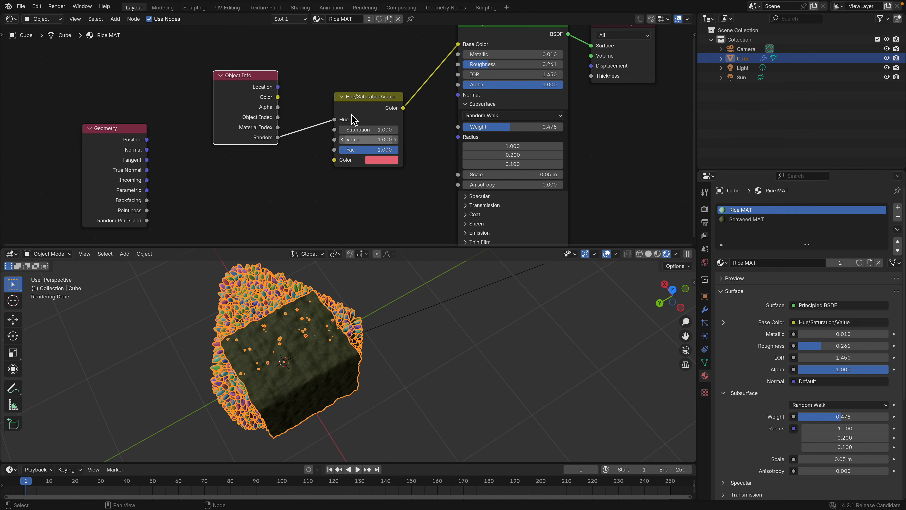
drag(379, 100, 379, 83)
middle_drag(364, 110, 353, 115)
Set the Hue/Saturation/Value node's colour to a lighter pink to soften the rice grain colours
click(369, 151)
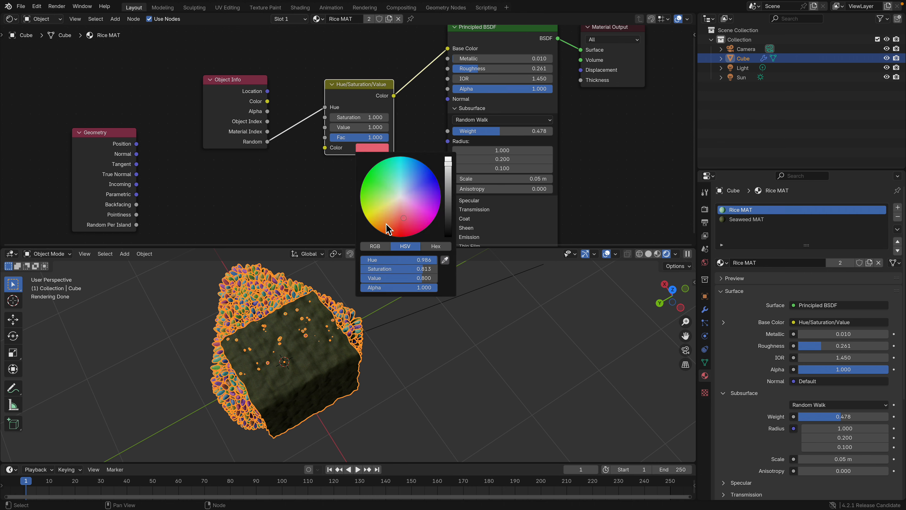
click(373, 330)
middle_drag(373, 331, 378, 314)
shift+middle_drag(379, 312, 421, 325)
scroll(422, 325, up, 2)
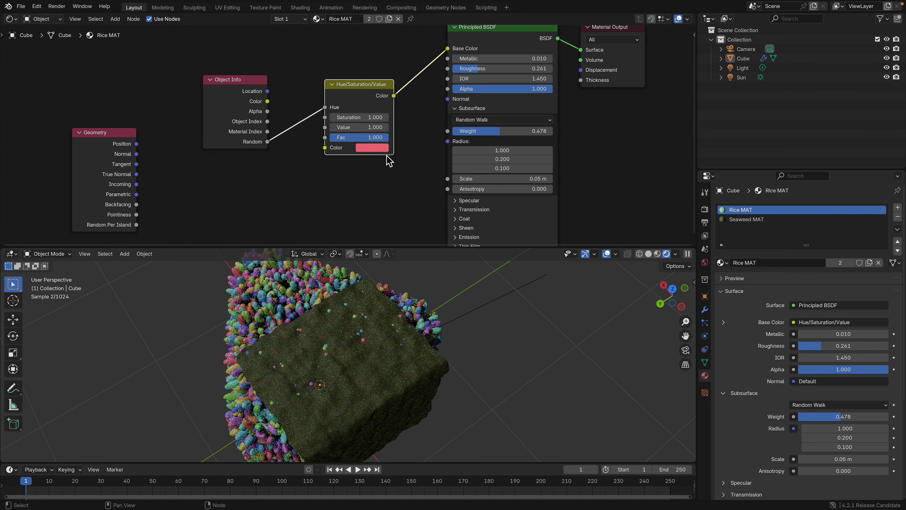
click(387, 149)
mouse_move(410, 211)
mouse_down()
mouse_move(410, 227)
mouse_move(409, 213)
mouse_up()
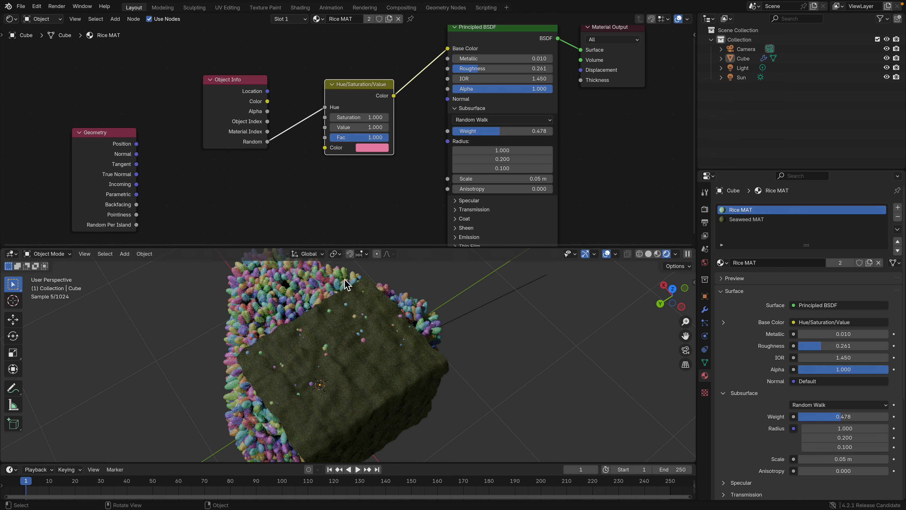
Enlarge the 3D viewport over the Shader Editor and save the file
middle_drag(339, 174, 268, 193)
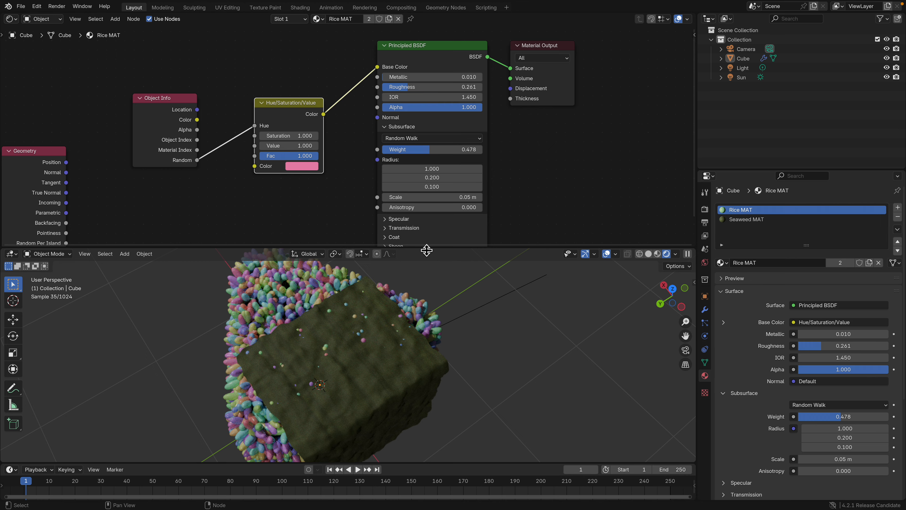
drag(427, 249, 426, 163)
middle_drag(422, 247, 426, 250)
scroll(436, 259, down, 1)
key(super+s)
Select the onigiri and make Seaweed MAT active, enlarging the Shader Editor to show its nodes
click(425, 302)
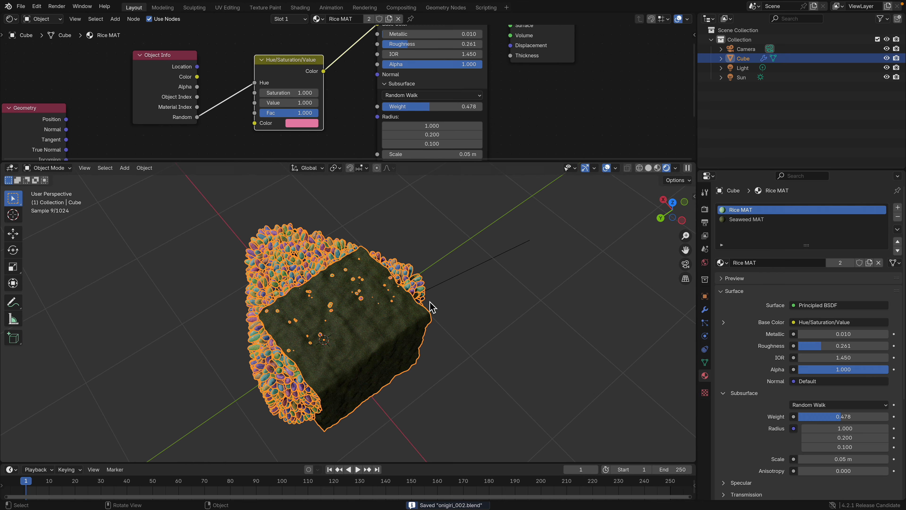
click(747, 220)
drag(470, 163, 479, 305)
middle_drag(228, 166, 296, 161)
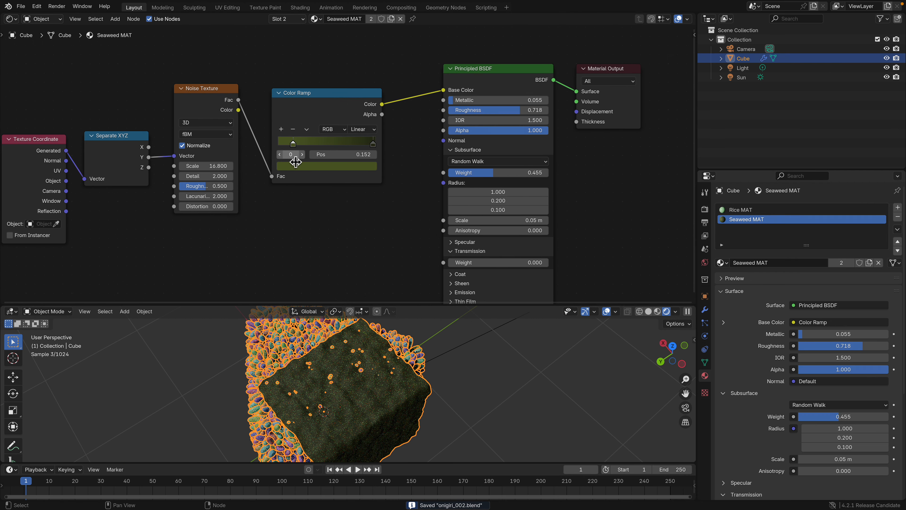
Reposition the Noise Texture, Separate XYZ and Texture Coordinate nodes in the Seaweed MAT shader
middle_drag(266, 125, 336, 118)
drag(282, 87, 285, 72)
drag(200, 142, 200, 135)
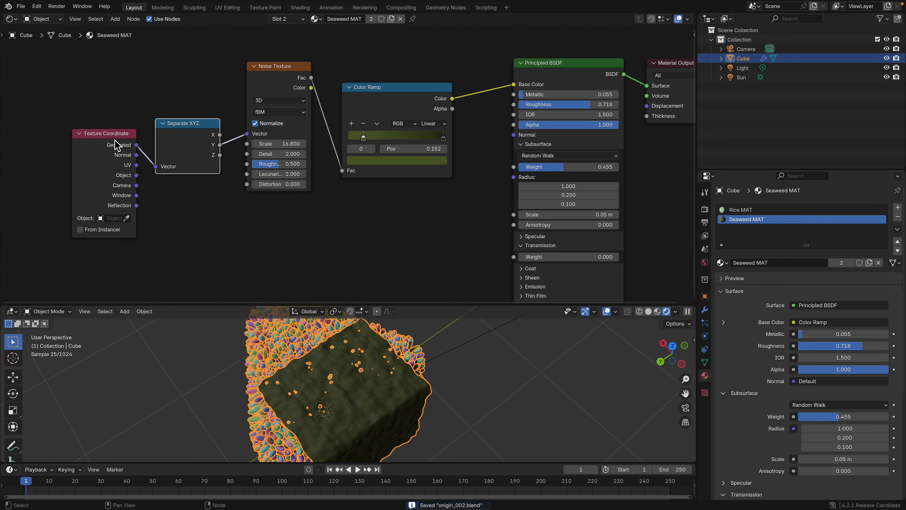
drag(115, 141, 111, 135)
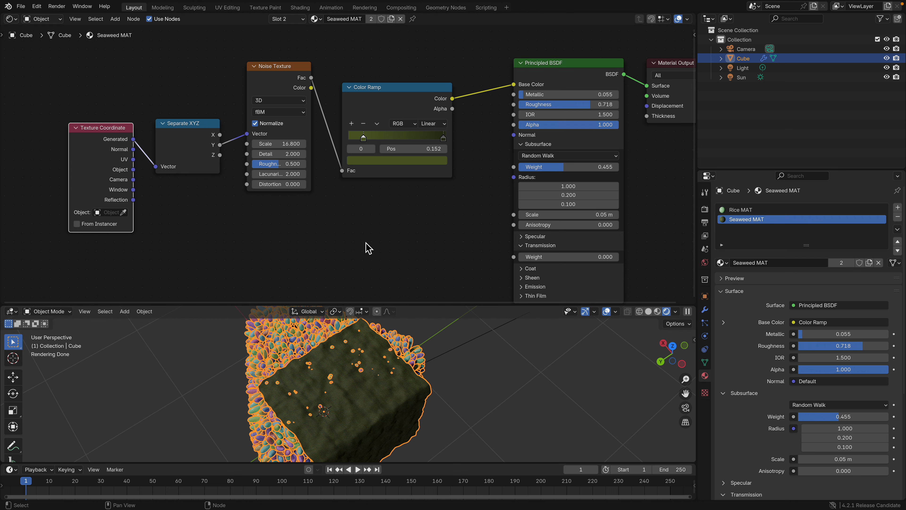
Enlarge the 3D viewport and deselect the onigiri, saving the file
middle_drag(415, 384, 427, 342)
drag(435, 305, 435, 228)
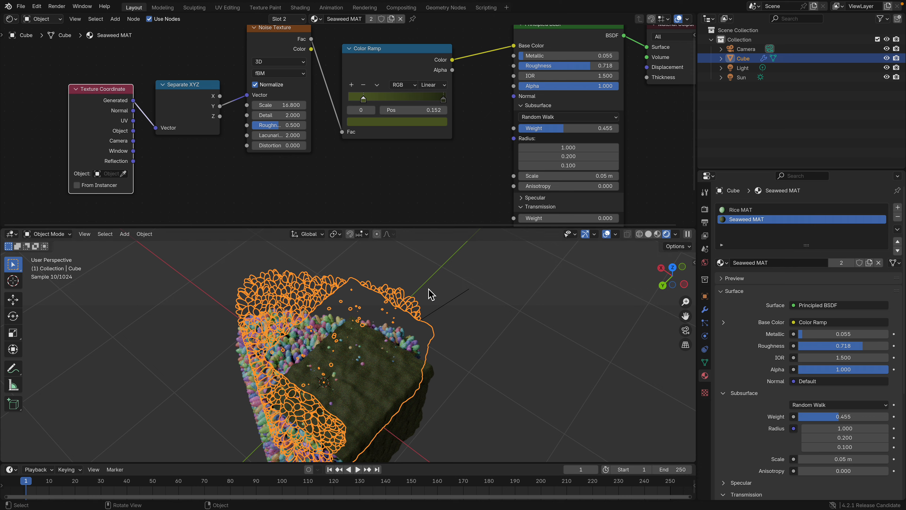
middle_drag(431, 295, 396, 321)
click(451, 318)
scroll(417, 332, down, 4)
scroll(428, 179, down, 4)
key(ctrl+s)
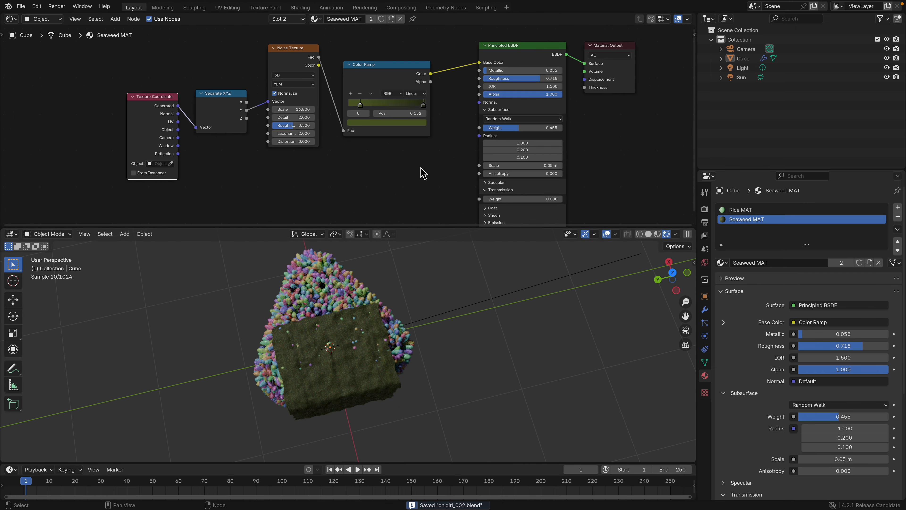
Shrink the Shader Editor further to give the rendered onigiri a larger 3D viewport
drag(421, 228, 421, 122)
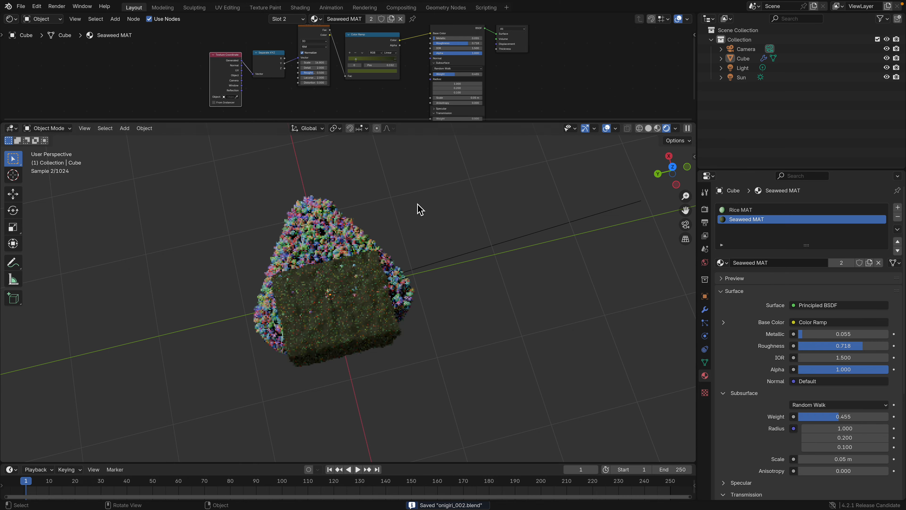
middle_drag(365, 255, 346, 244)
scroll(363, 246, up, 2)
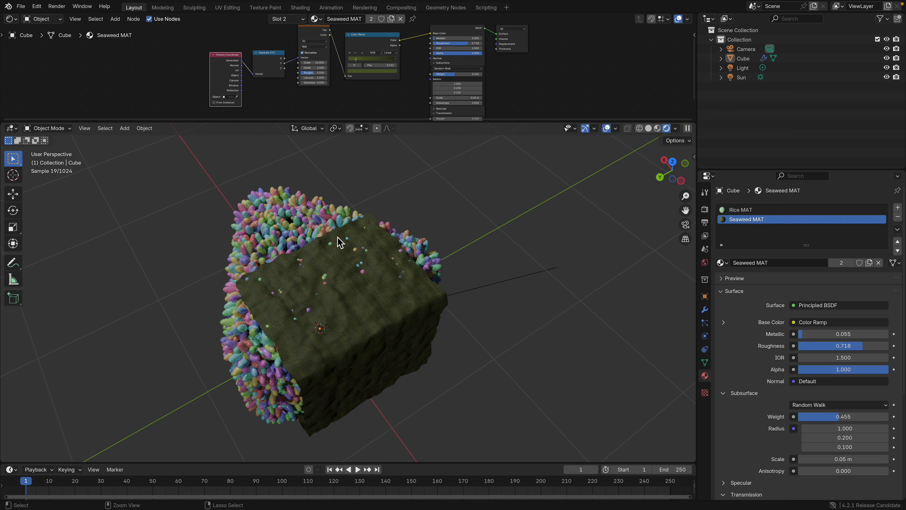
Show the splash screen, close it and look over the rendered onigiri again
click(7, 6)
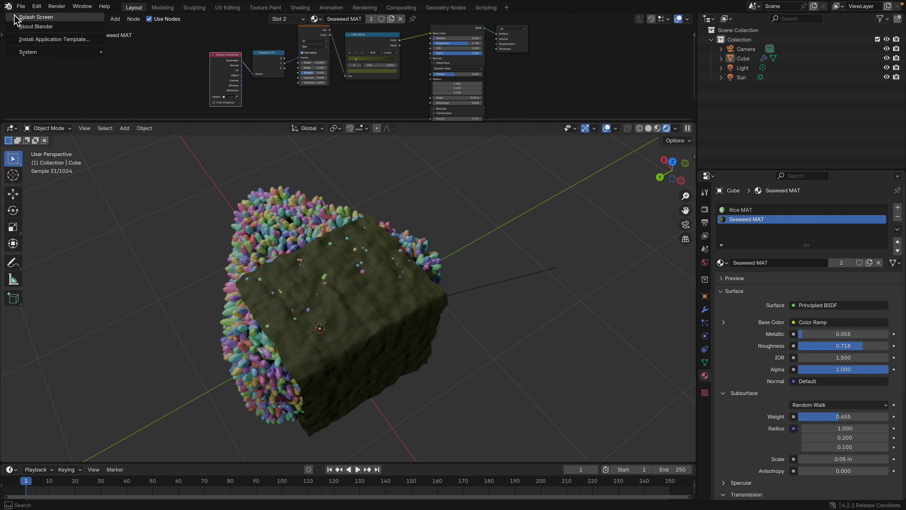
click(25, 20)
click(596, 174)
middle_drag(441, 258, 399, 275)
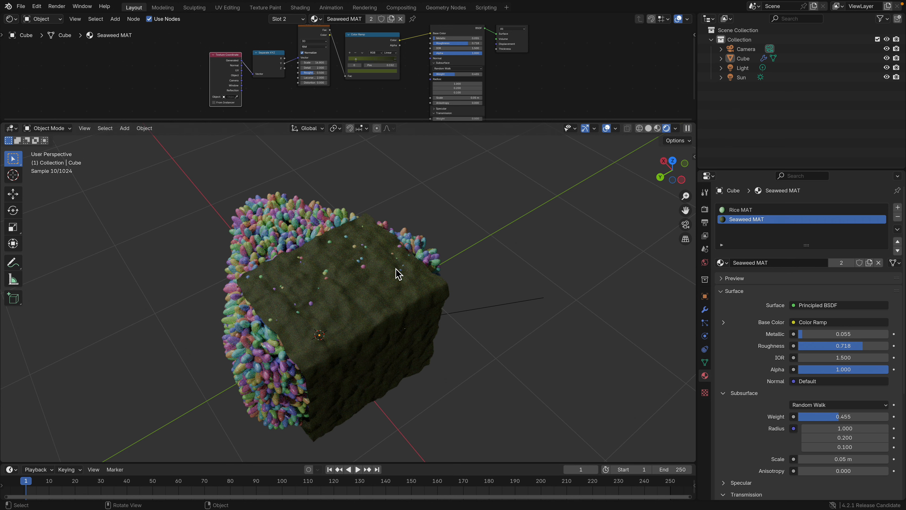
middle_drag(236, 321, 271, 243)
middle_drag(422, 264, 388, 289)
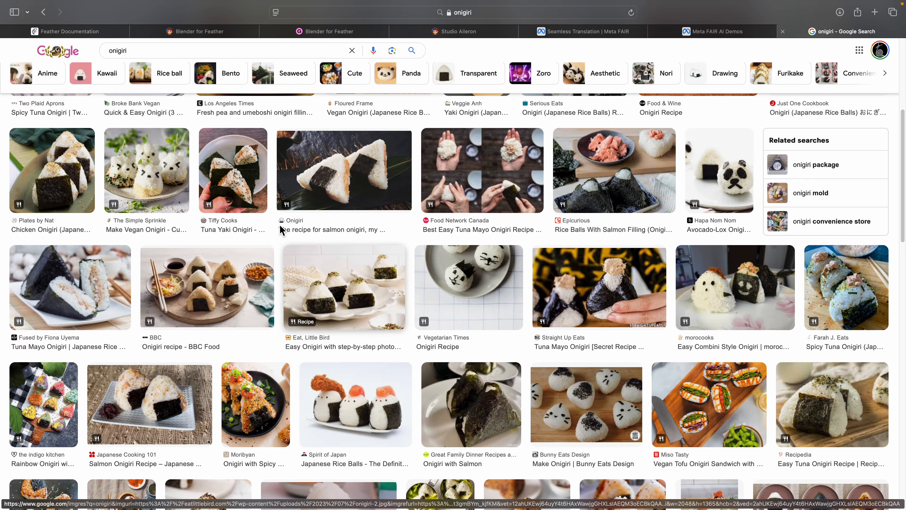
Switch to the browser and examine onigiri reference photos in Google Images, previewing the smoked salmon onigiri and the six-recipe YouTube image
click(152, 51)
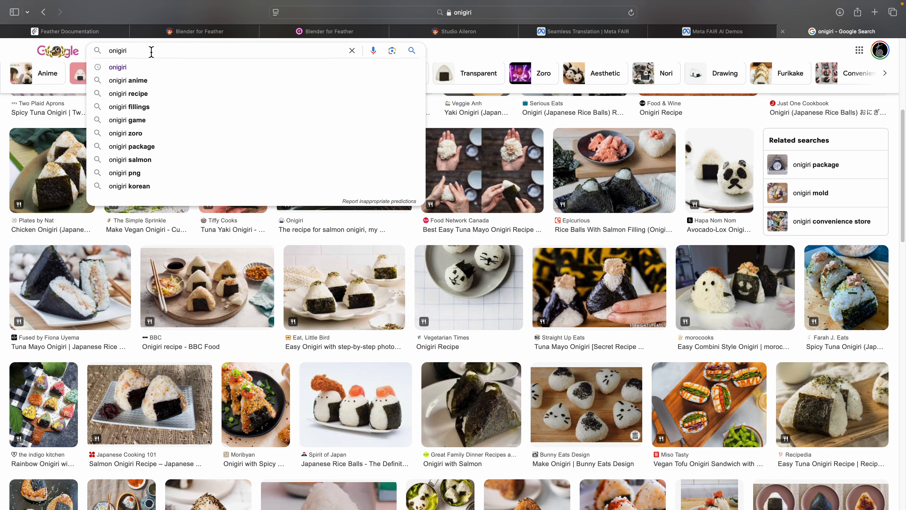
scroll(420, 318, down, 10)
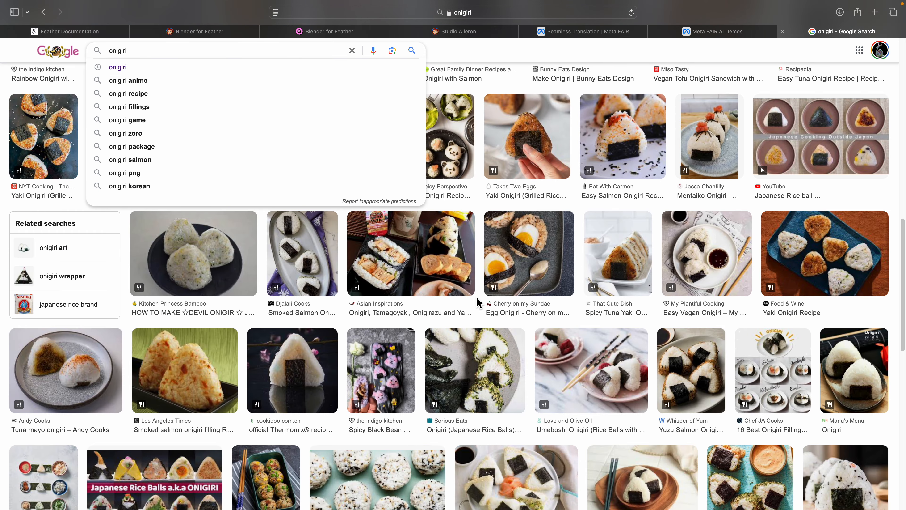
scroll(420, 318, down, 2)
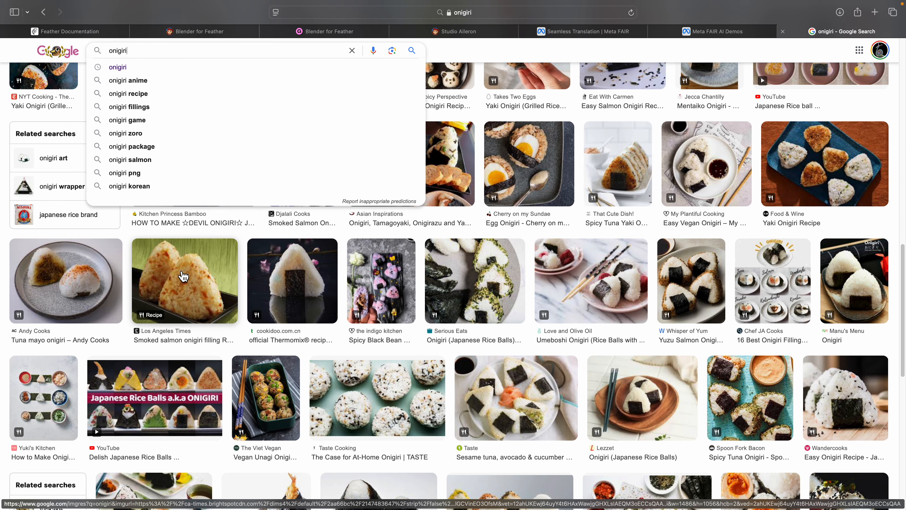
click(200, 282)
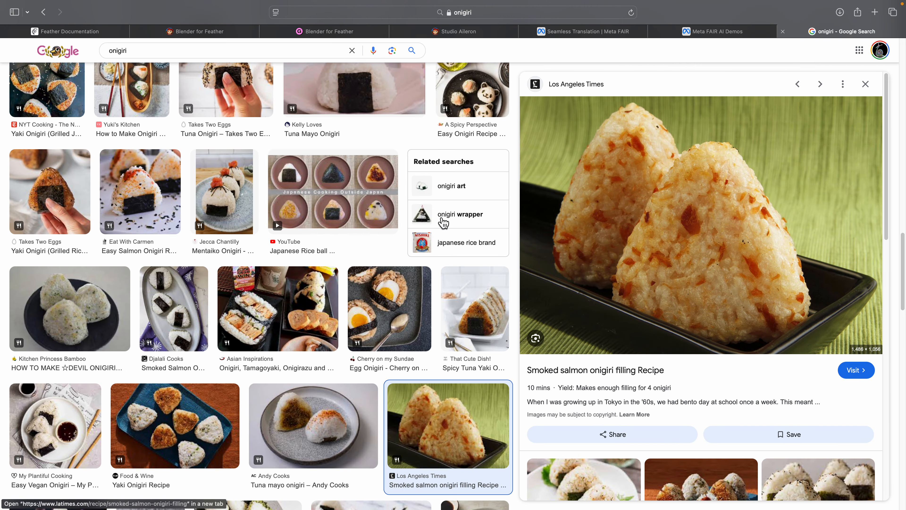
click(333, 193)
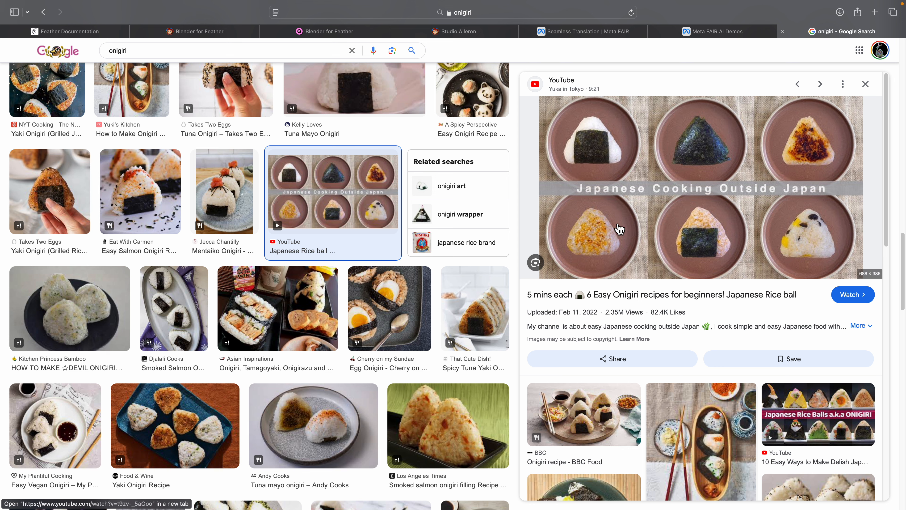
scroll(647, 271, down, 5)
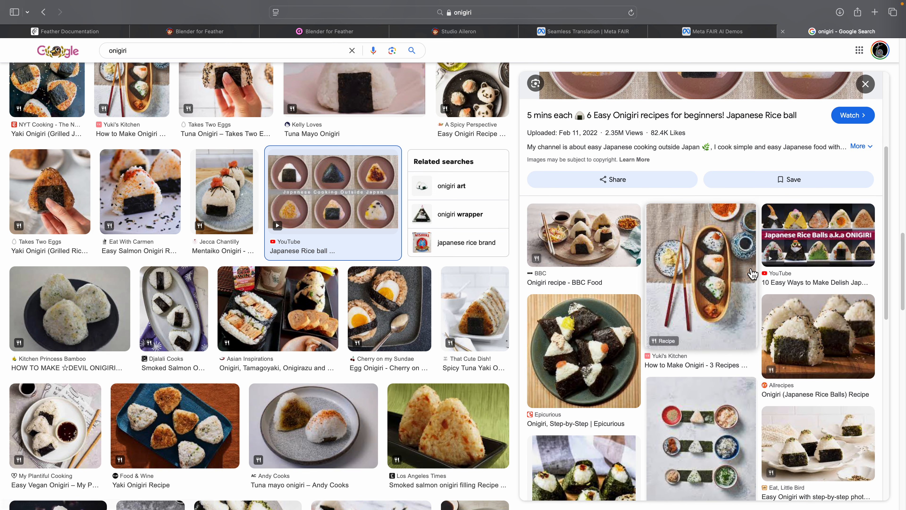
scroll(372, 271, up, 1)
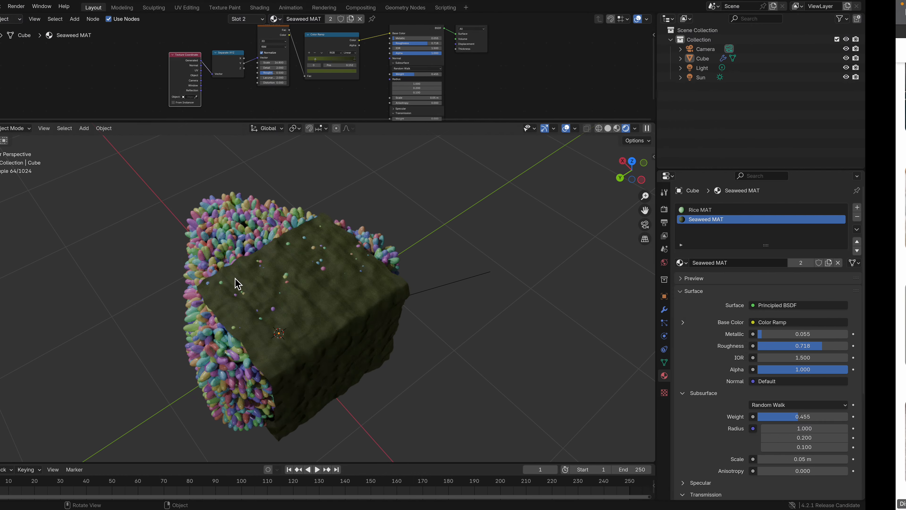
Return to Blender, fit the Seaweed MAT node tree in the Shader Editor and shrink that editor to enlarge the onigiri's 3D viewport
middle_drag(237, 283, 422, 297)
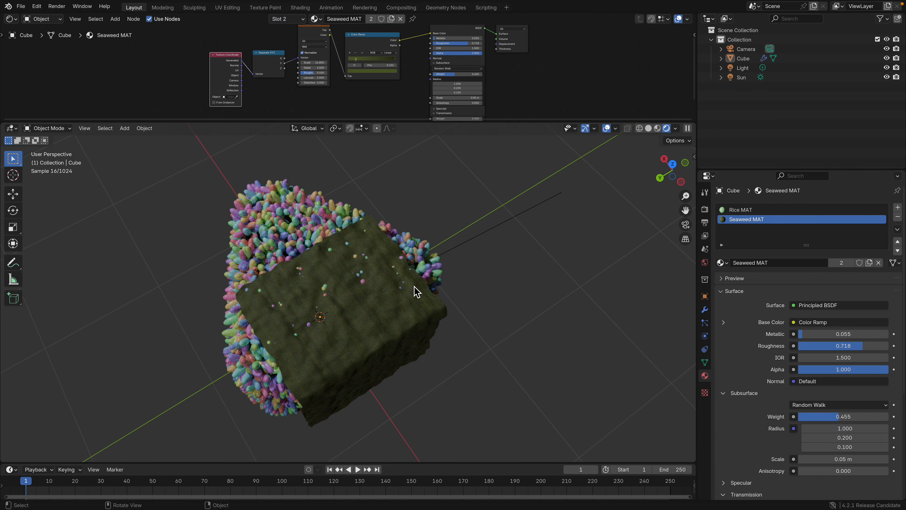
middle_drag(415, 292, 441, 228)
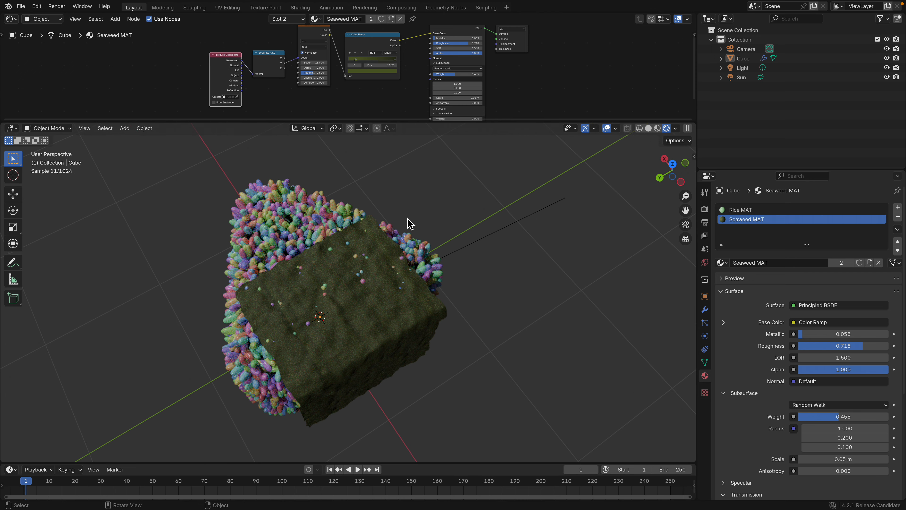
scroll(460, 142, down, 7)
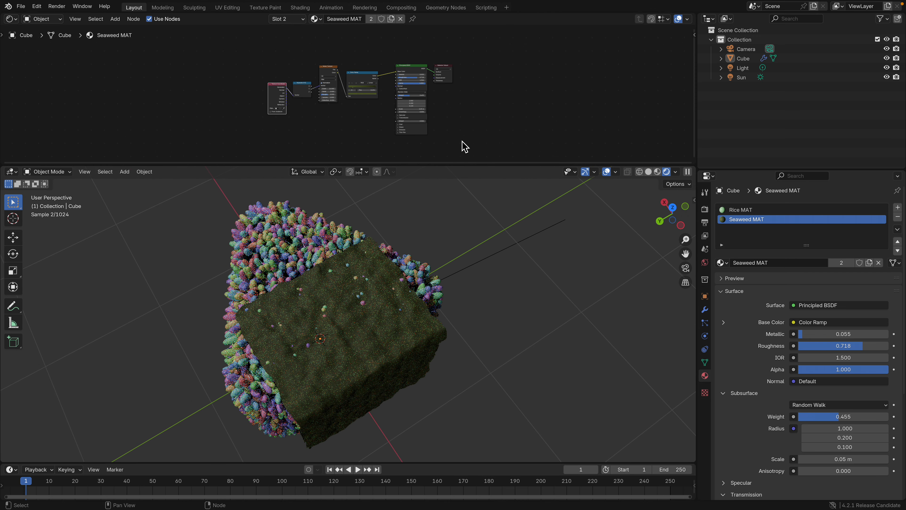
middle_drag(461, 142, 455, 142)
mouse_move(475, 253)
middle_down()
mouse_move(441, 247)
mouse_move(468, 253)
middle_up()
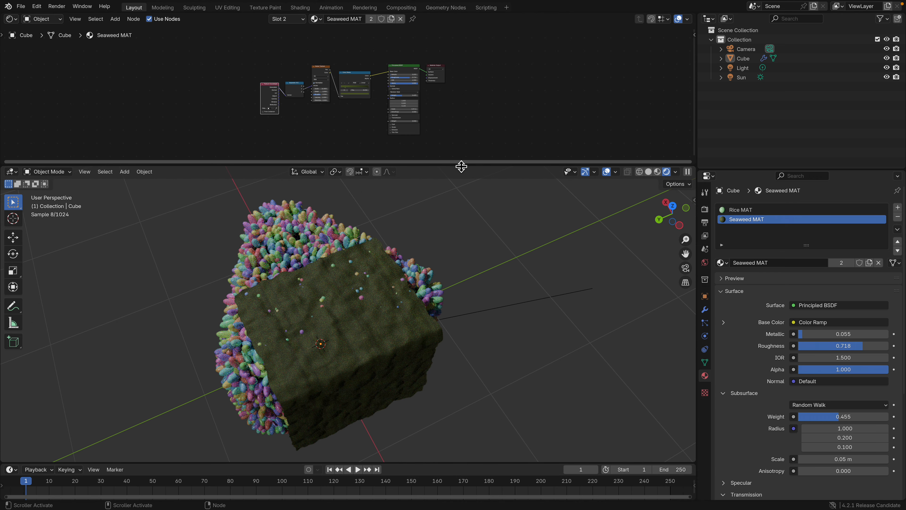
drag(461, 164, 454, 102)
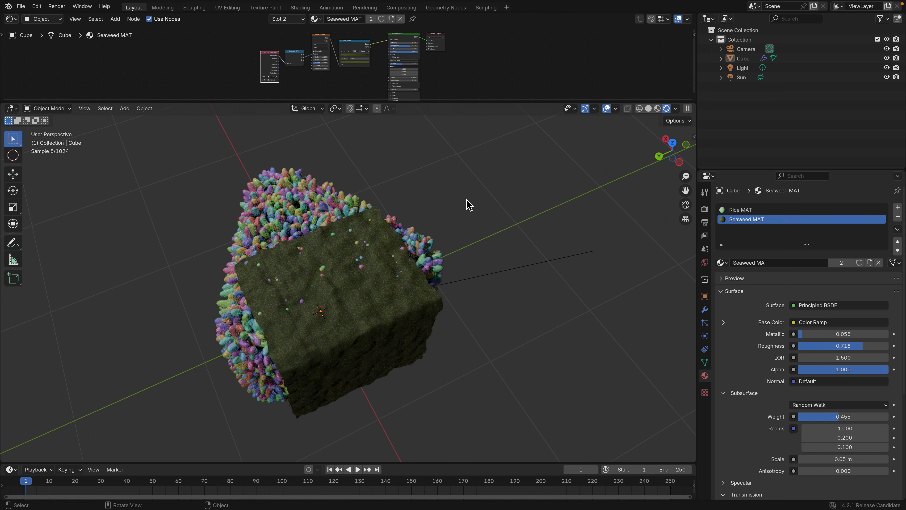